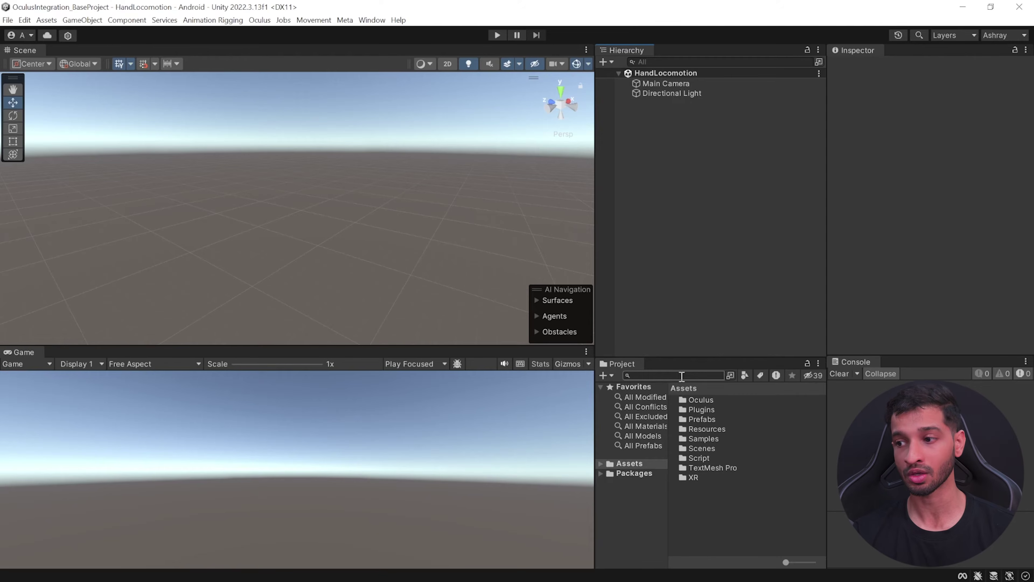
- Search all project assets and packages for "ovrc" and add the OVRCameraRig prefab to the HandLocomotion scene
click(682, 375)
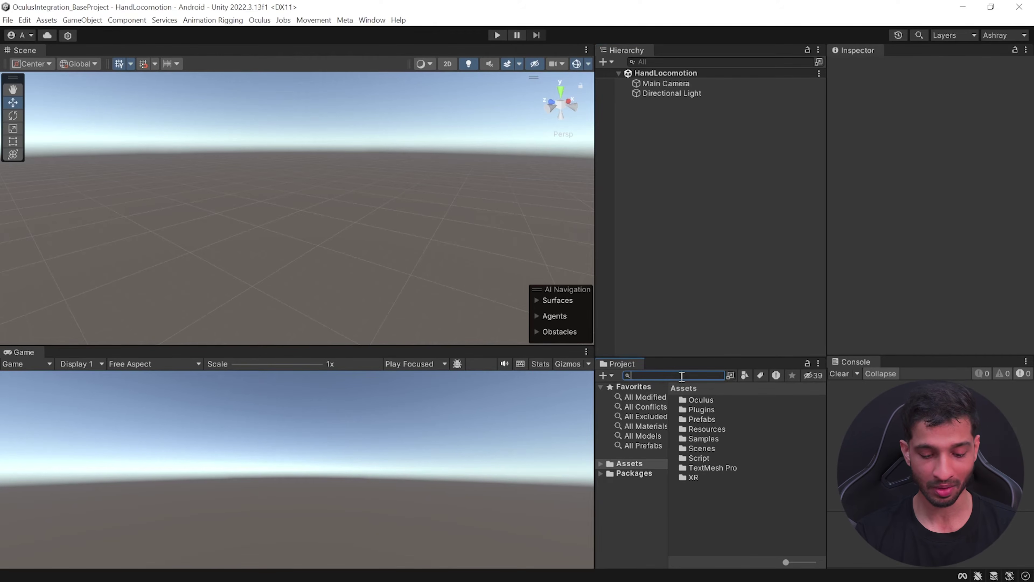
text(ovrc)
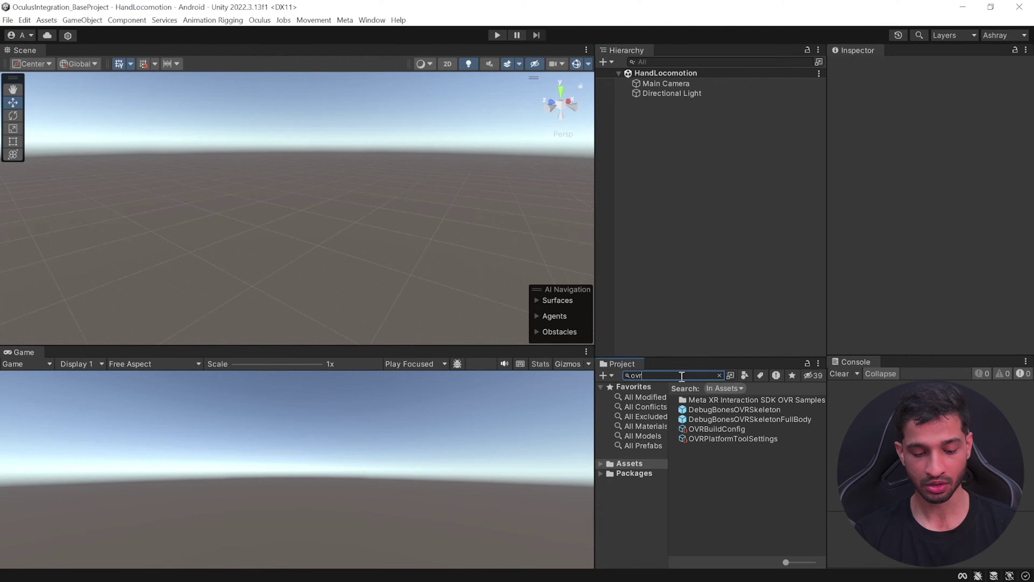
click(741, 388)
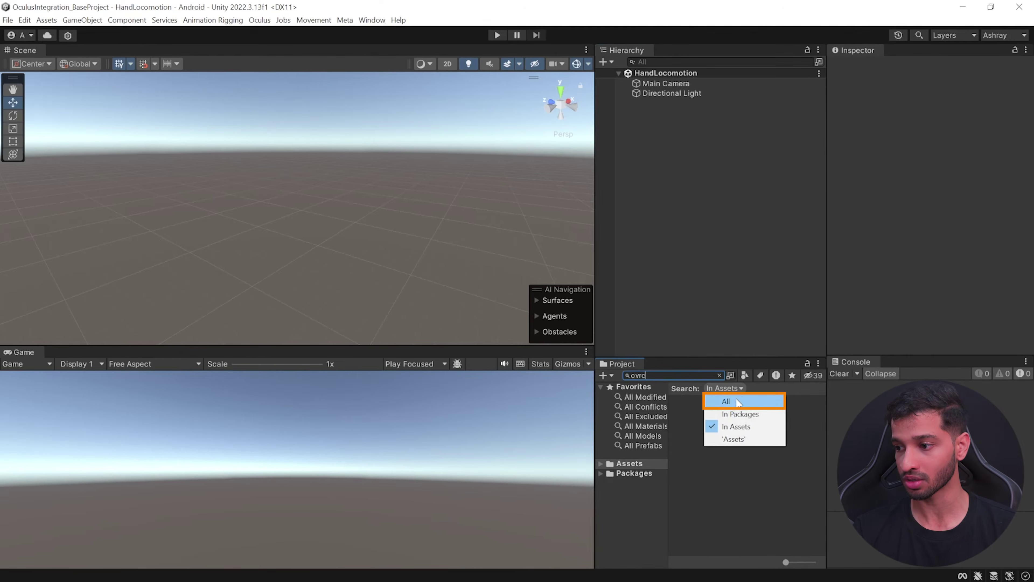
click(735, 398)
drag(721, 447, 650, 71)
- Delete the Main Camera from the scene and reset the OVRCameraRig's transform
click(659, 83)
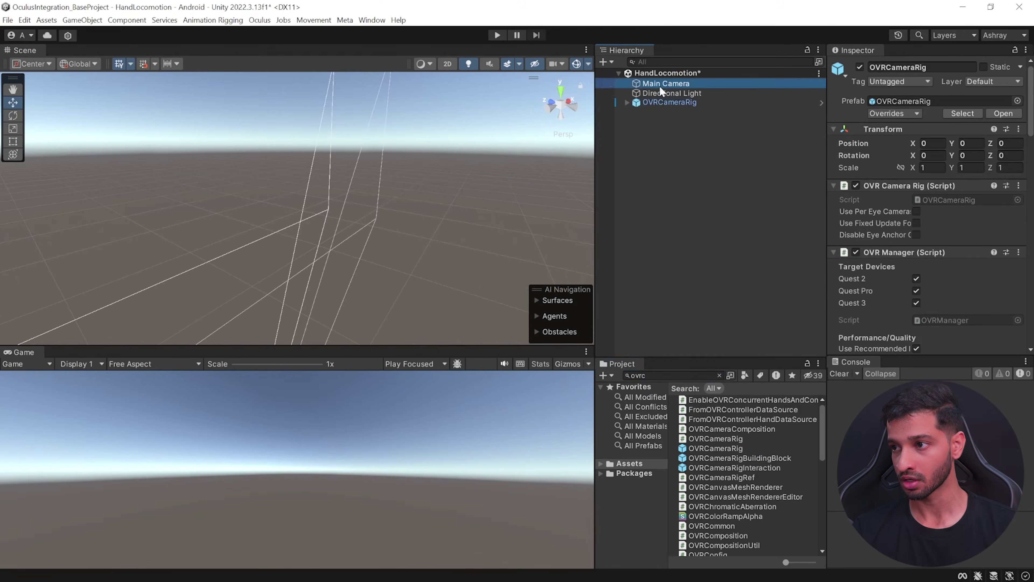
key(Delete)
click(668, 93)
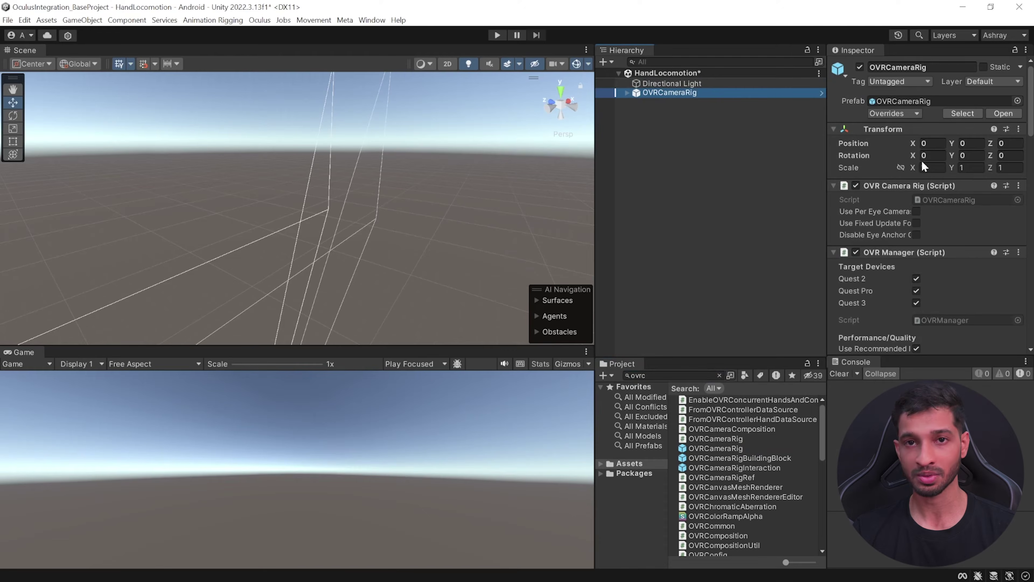
click(1019, 129)
click(985, 140)
- Find the OVRInteraction prefab by searching for "ovrin" and place it as a child of OVRCameraRig
click(627, 92)
click(636, 103)
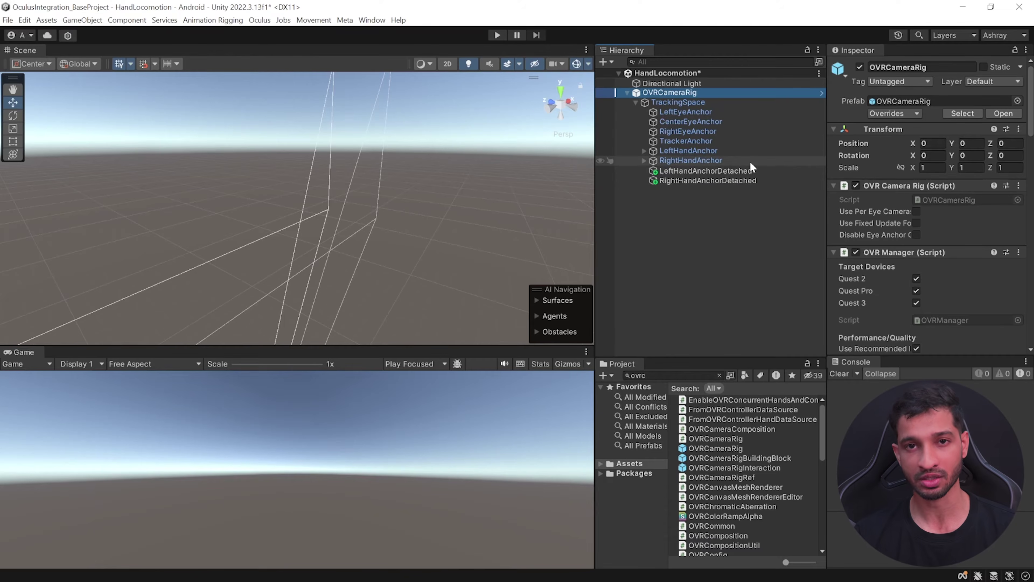
click(719, 375)
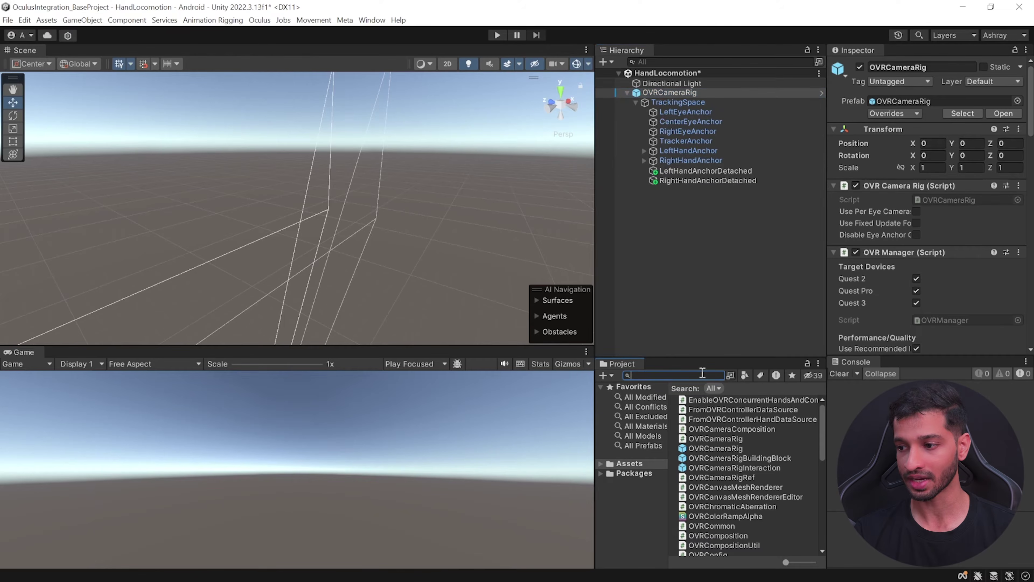
text(ovr)
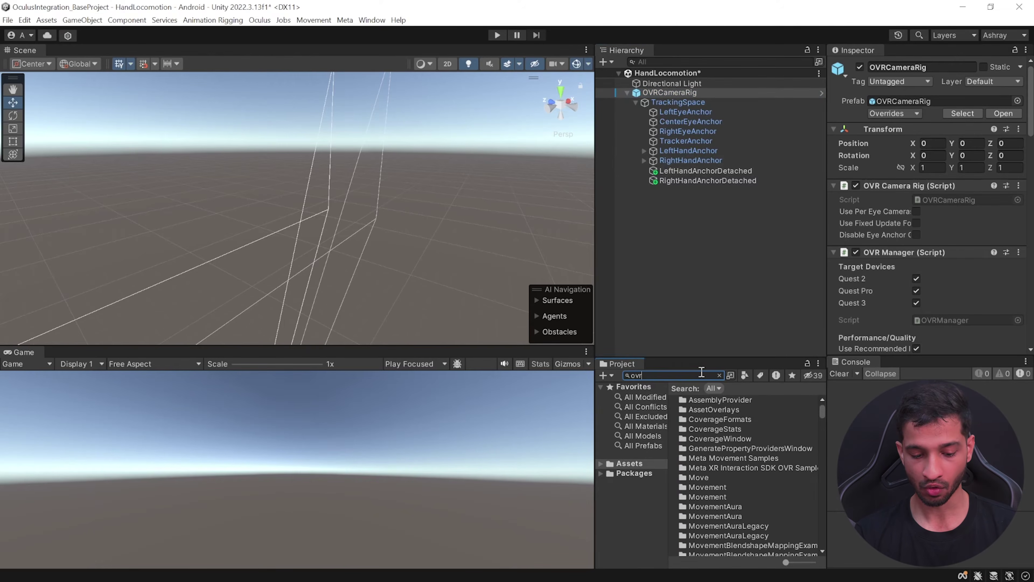
text(in)
drag(731, 450, 669, 94)
click(636, 102)
click(636, 111)
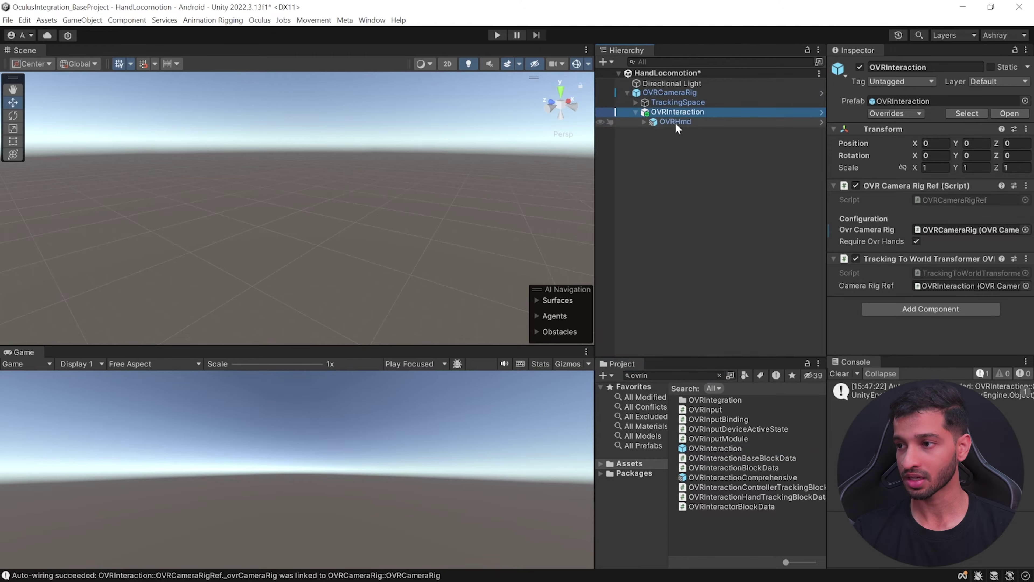
- Search for "ovrhan", place the OVRHands prefab under OVRInteraction, and inspect its left and right hand objects
click(658, 374)
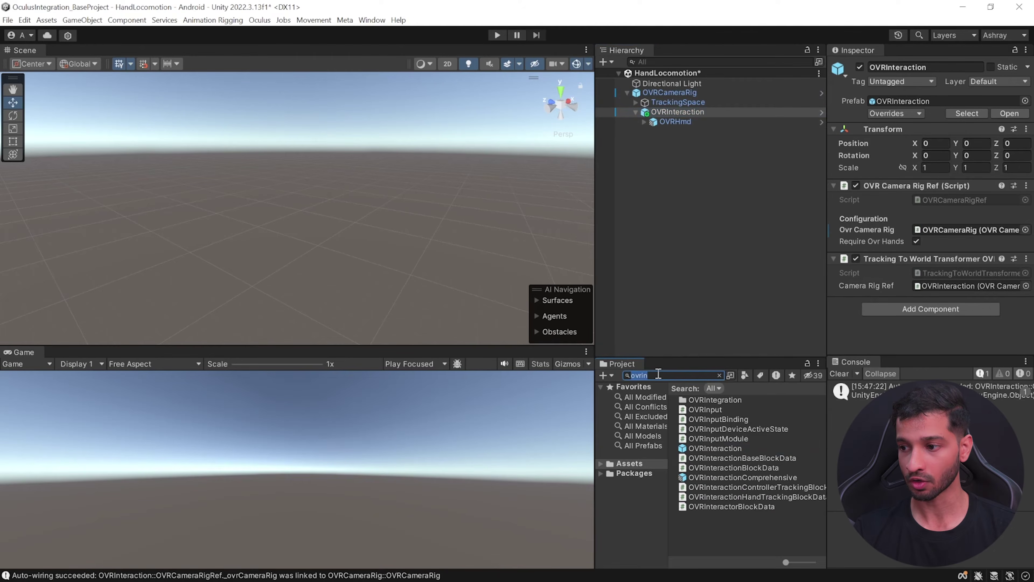
text(ovr)
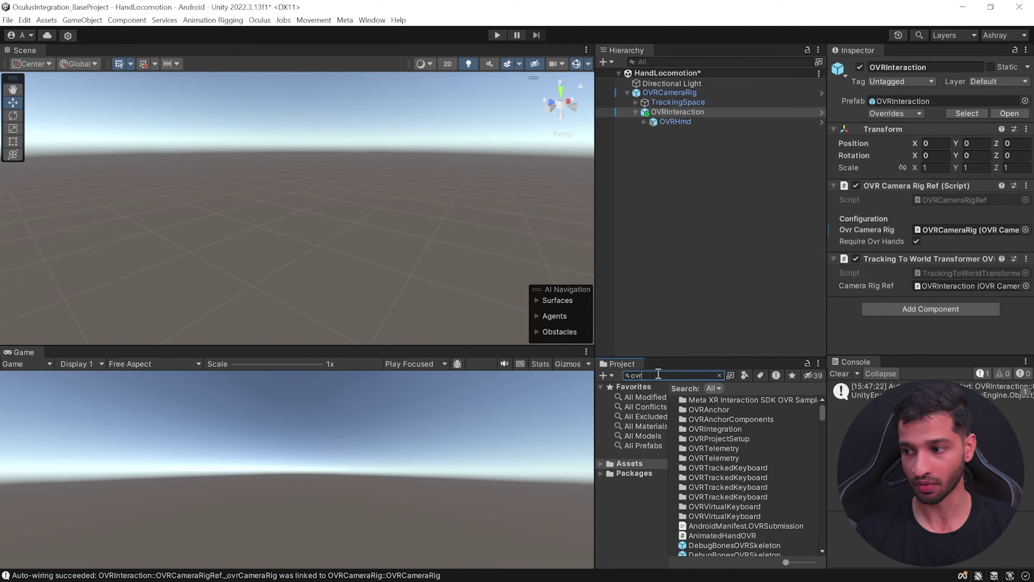
text(han)
drag(702, 495, 672, 114)
click(652, 140)
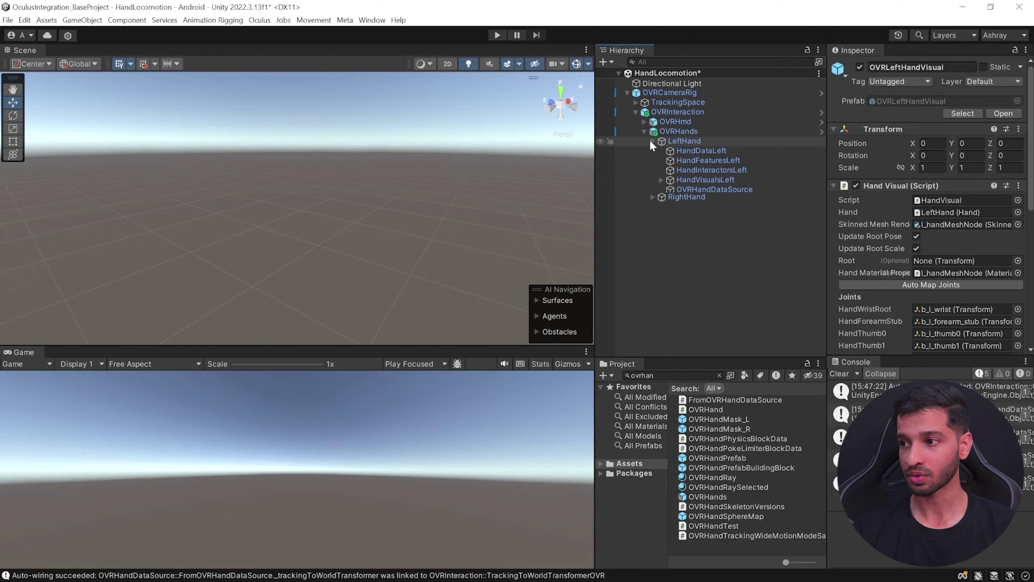
click(654, 199)
click(700, 180)
click(709, 237)
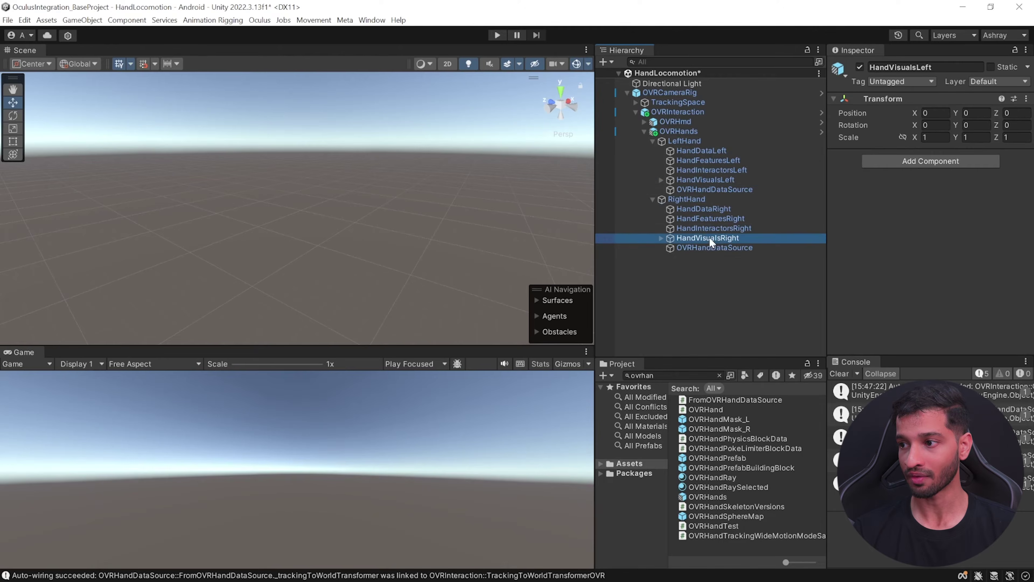
click(707, 189)
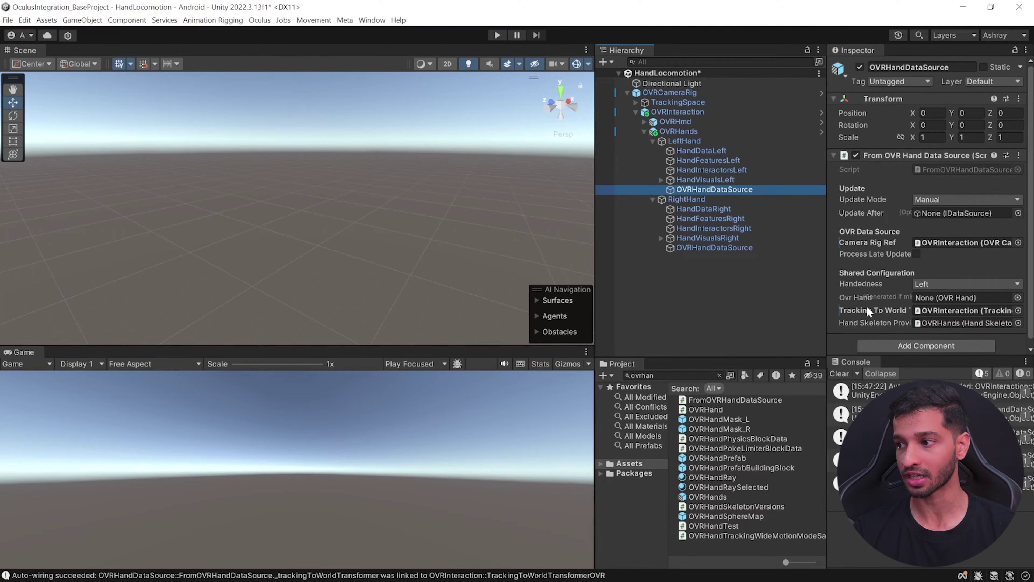
- Create an empty child object named OVRHands under LeftHandAnchor in the camera rig's TrackingSpace
click(635, 102)
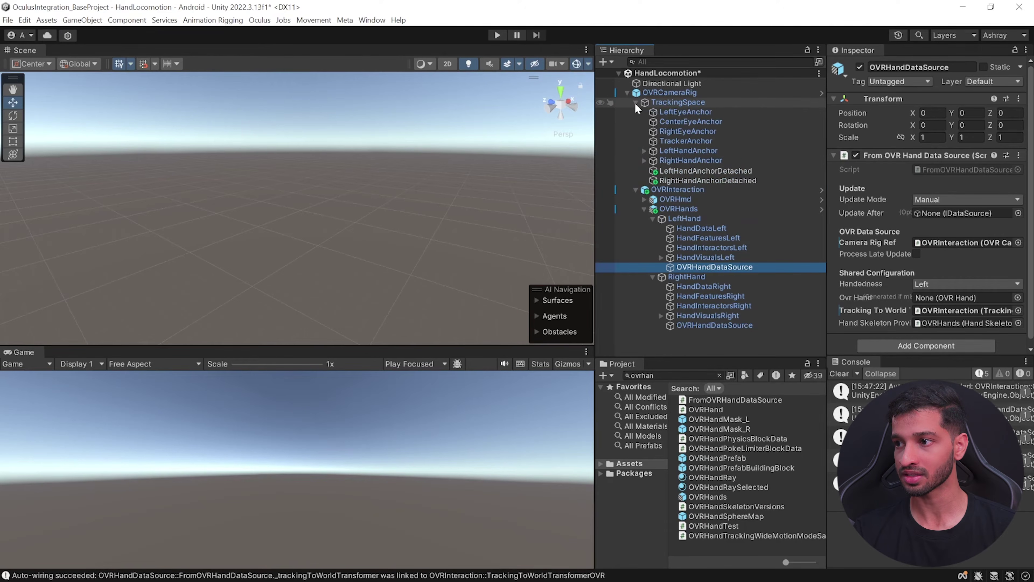
click(644, 151)
click(644, 180)
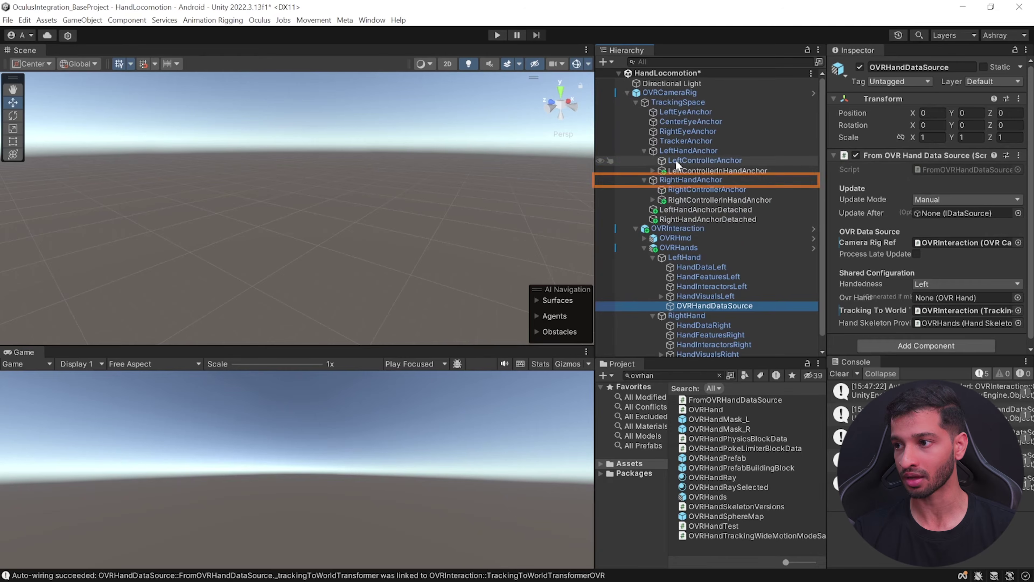
right_click(673, 149)
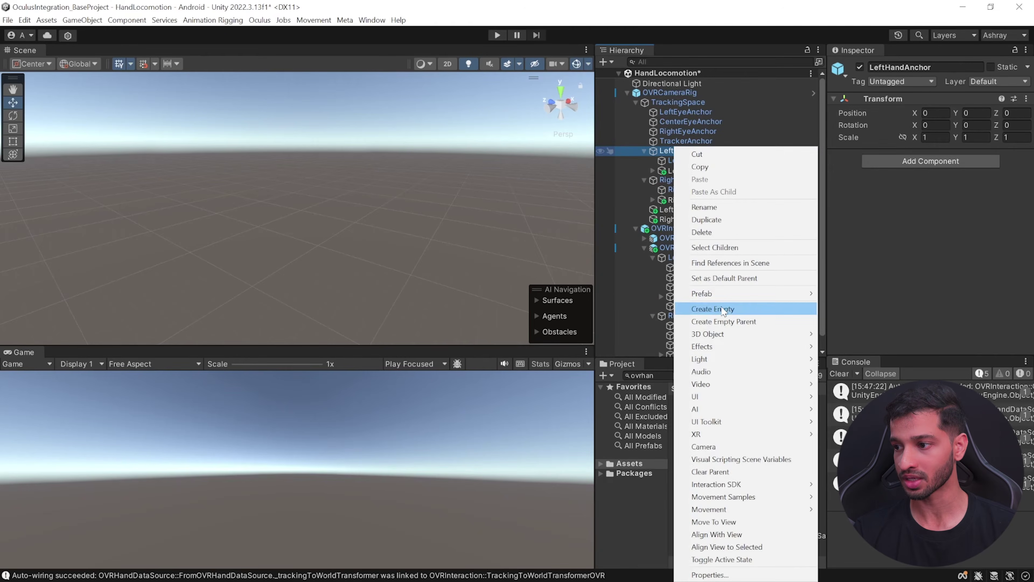
click(723, 309)
text(Hands)
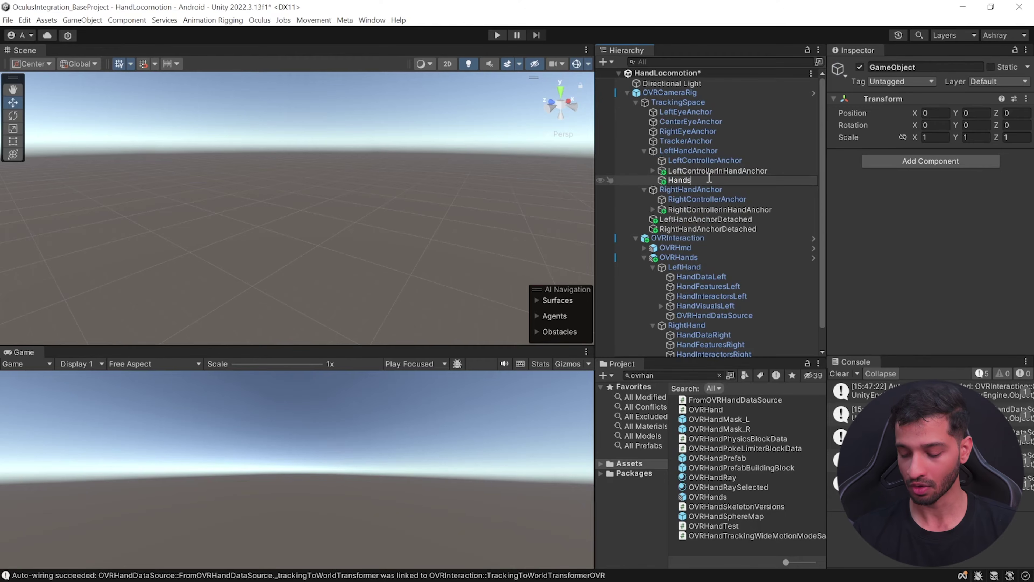
text(OVR)
- Add the OVR Hand component to the OVRHands object under LeftHandAnchor
click(931, 162)
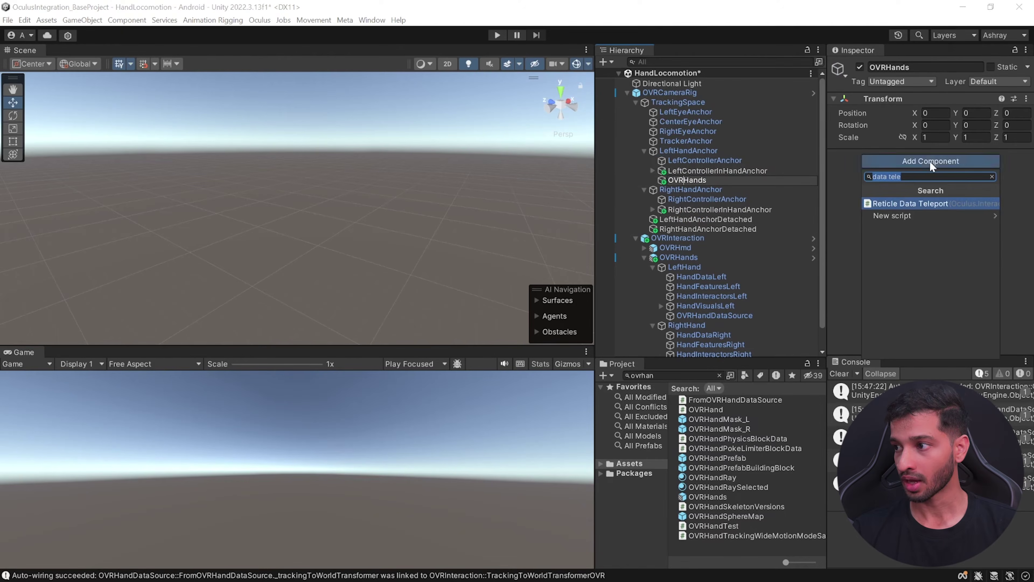
text(ovr)
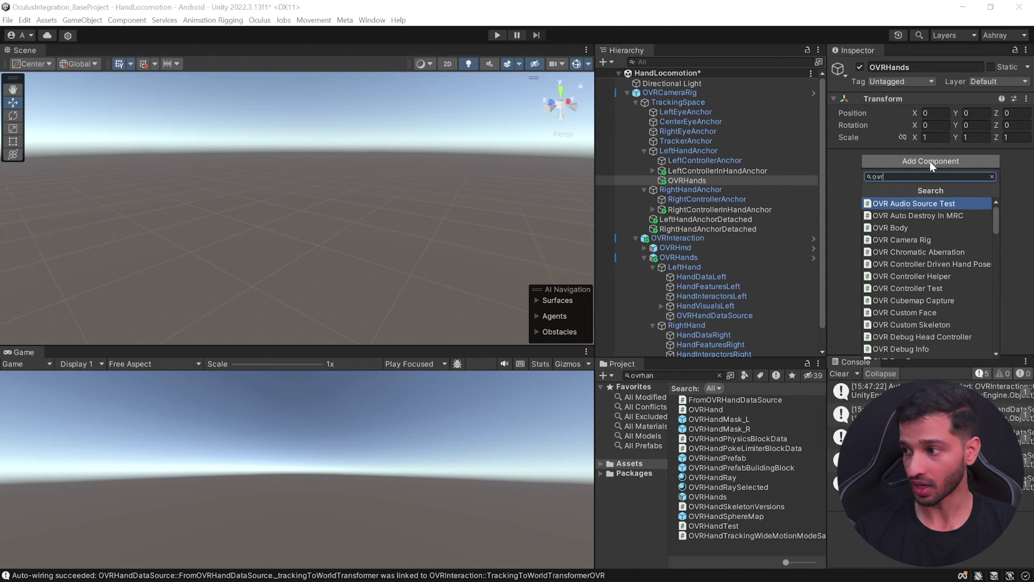
text( han)
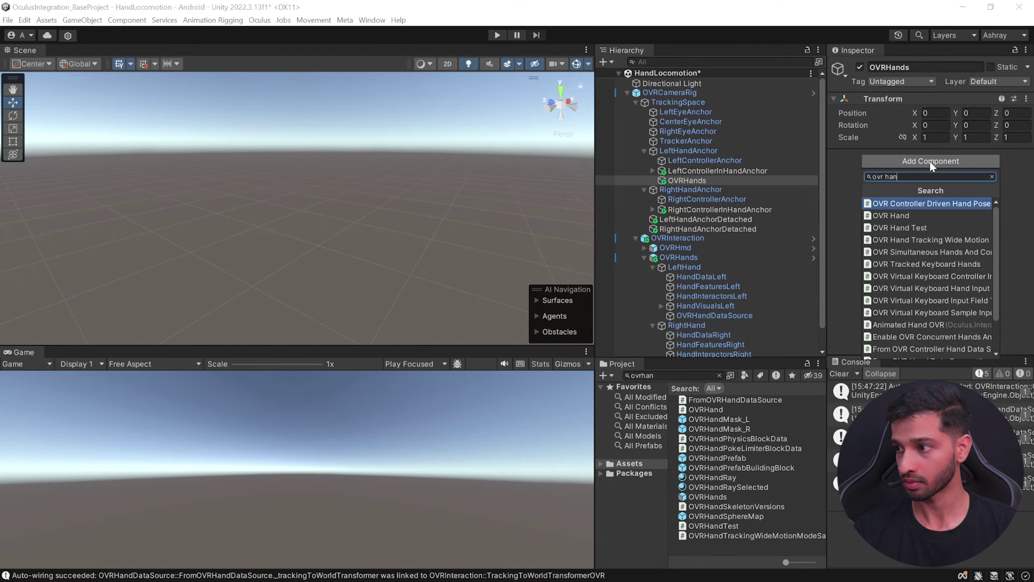
key(Down)
key(Return)
- Add the OVR Skeleton component to the left OVRHands object and set the OVR Hand's Hand Type to Hand Left
click(902, 246)
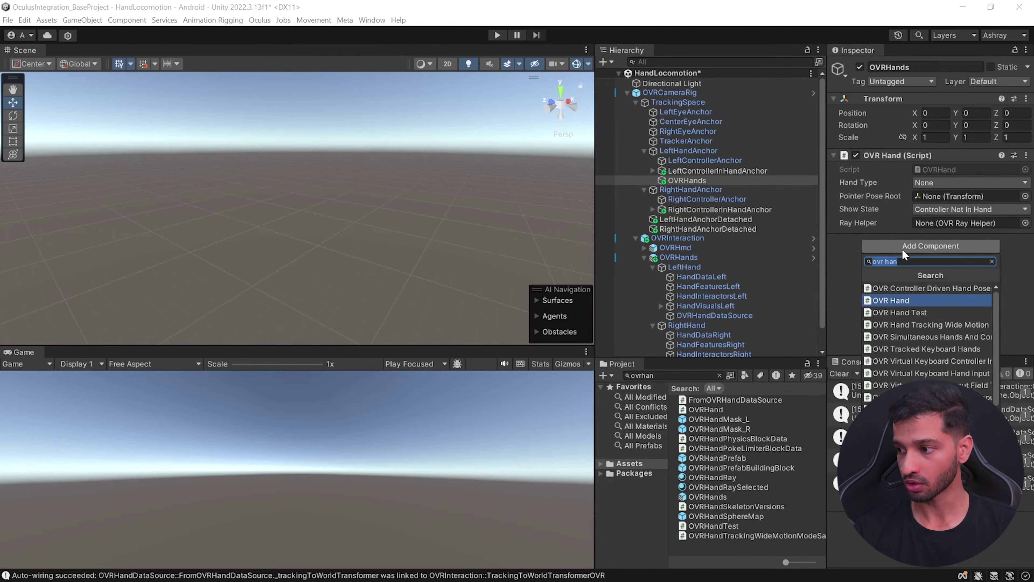
text(ovrske)
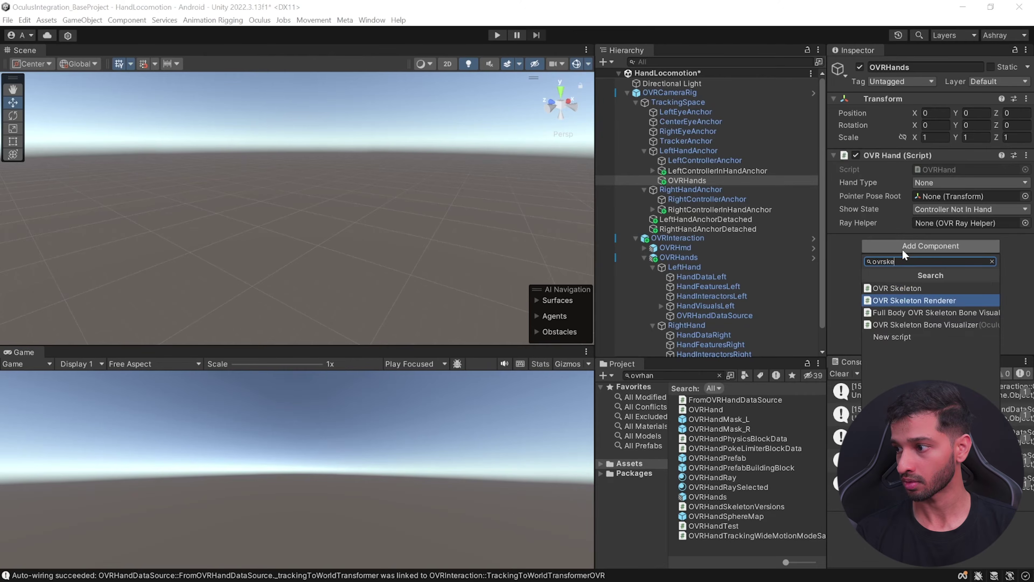
key(Up)
key(Return)
click(954, 183)
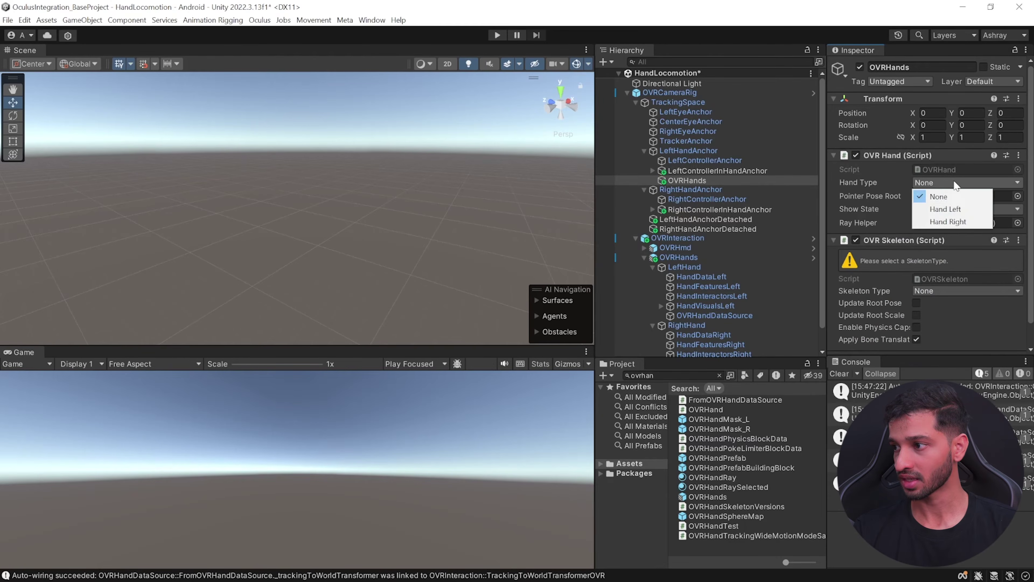
click(947, 209)
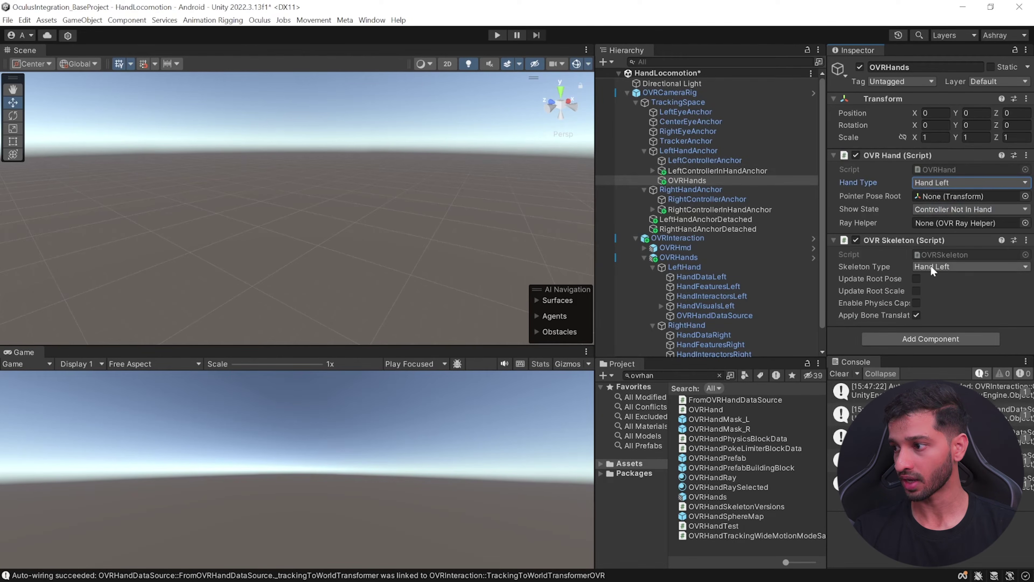
- Duplicate the OVRHands object under LeftHandAnchor and move the copy under RightHandAnchor
click(688, 181)
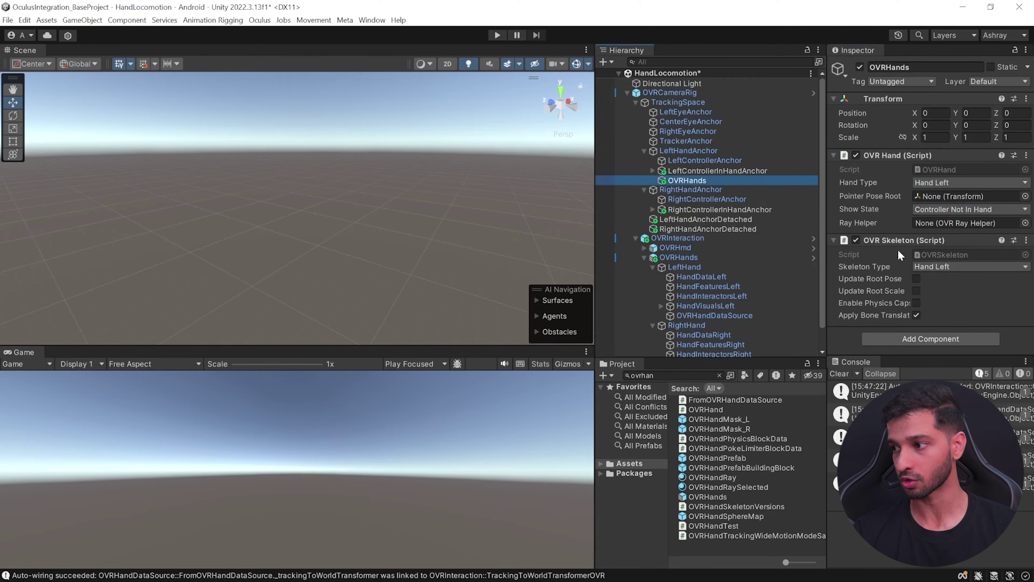
key(ctrl+d)
drag(697, 188, 689, 197)
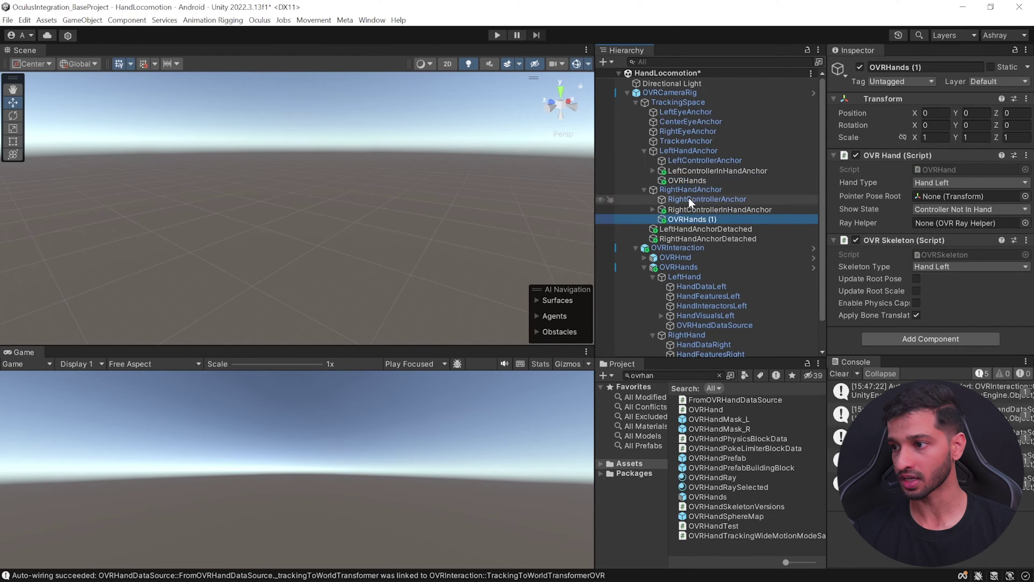
- Rename the copy under RightHandAnchor to OVRHands and set its Hand Type to Hand Right
key(F2)
click(723, 218)
key(BackSpace)
key(BackSpace)
key(BackSpace)
key(BackSpace)
click(692, 228)
click(736, 219)
click(924, 184)
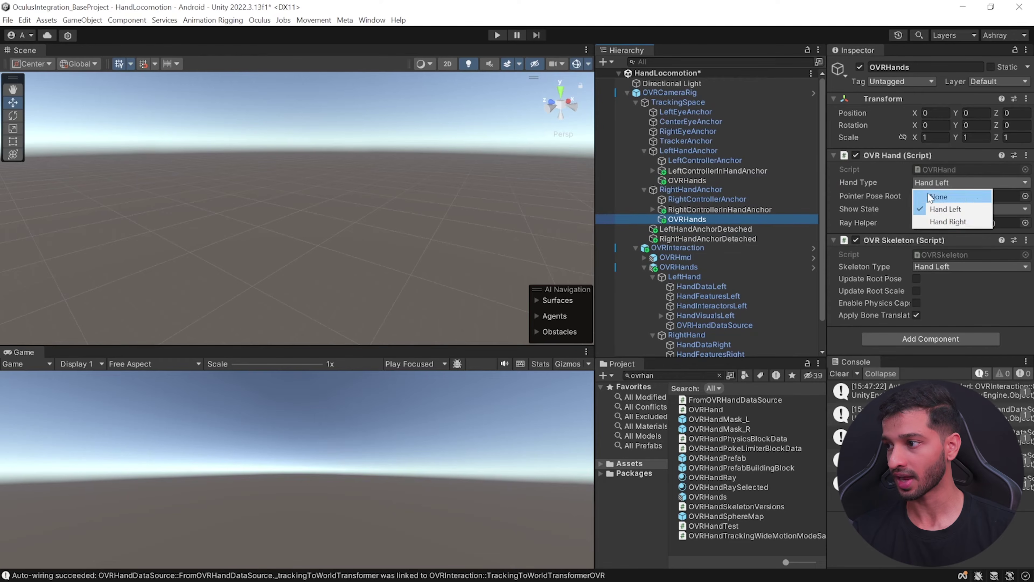
click(933, 222)
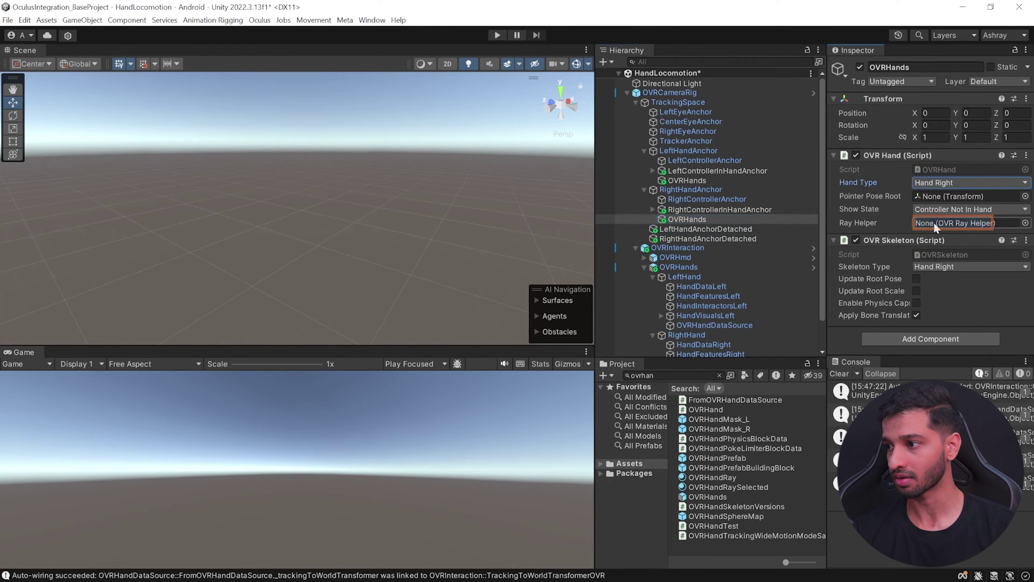
- Search the project for "large", add the LargeRoom prefab to the scene root, and frame it in the Scene view
click(628, 92)
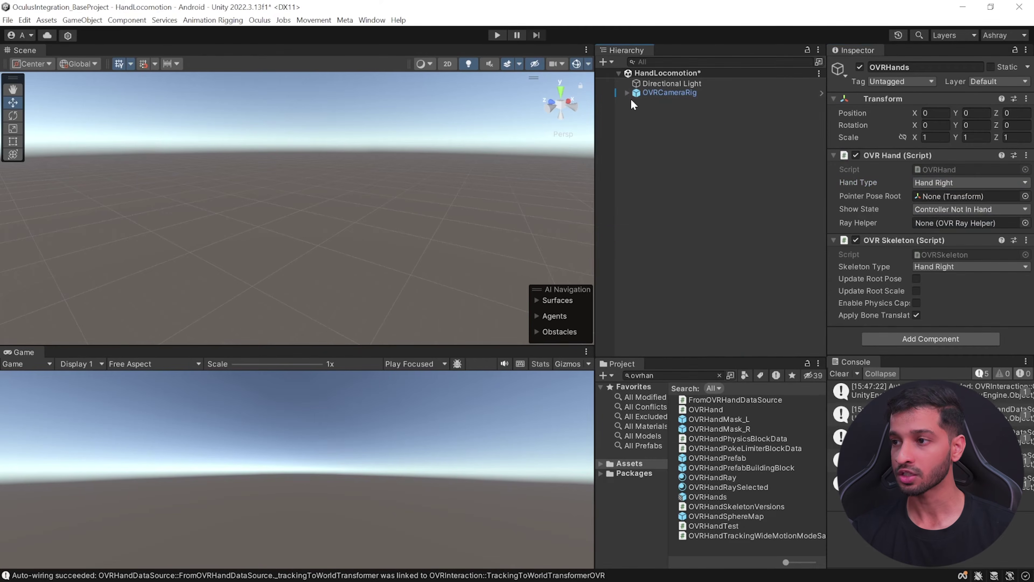
click(719, 375)
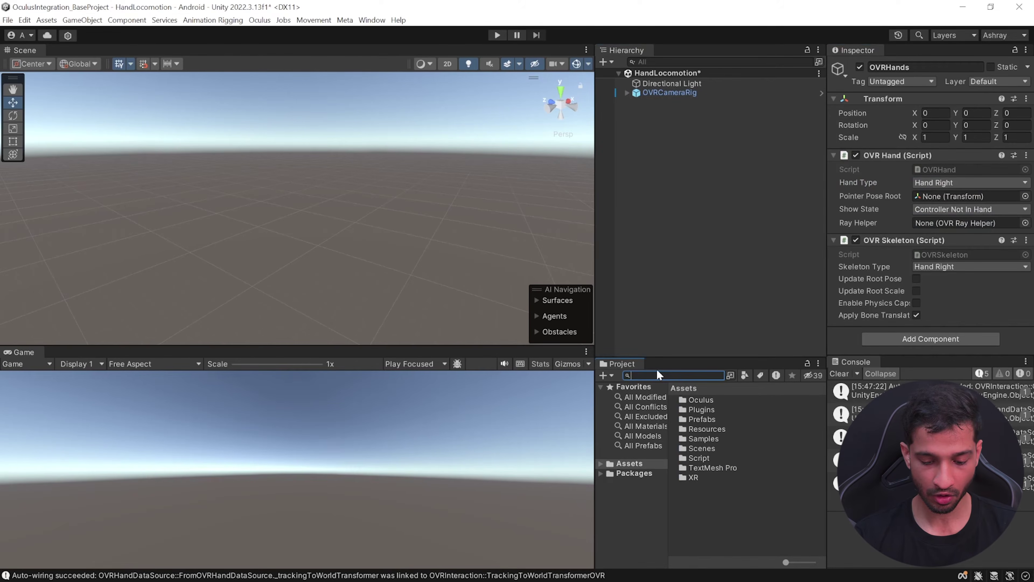
text(large)
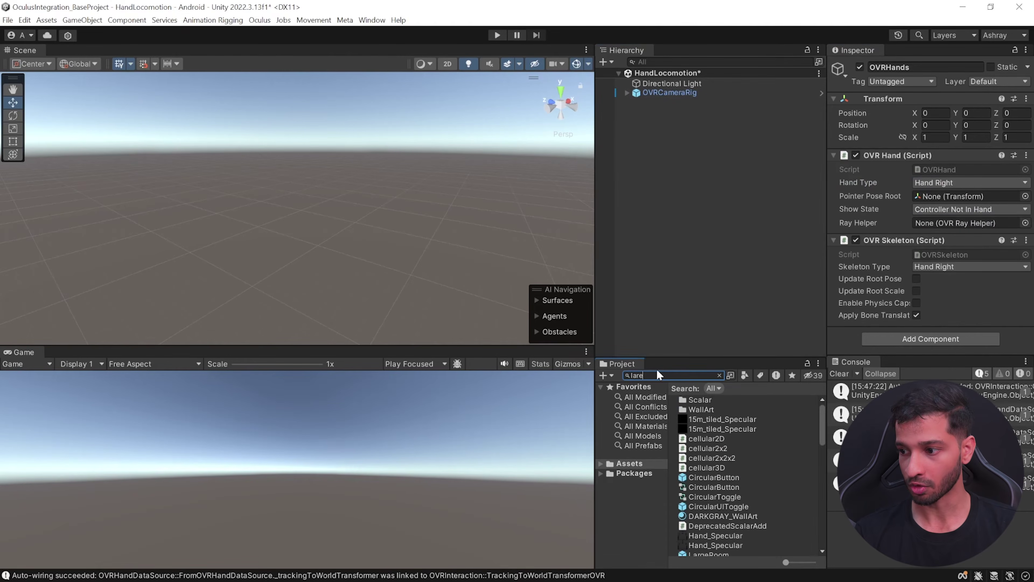
click(708, 400)
drag(708, 400, 671, 219)
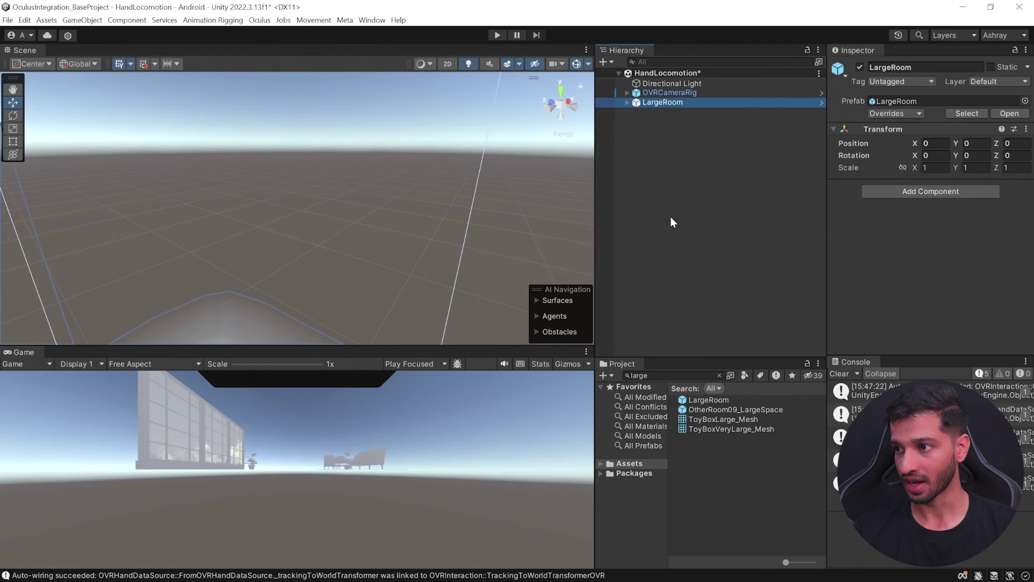
click(314, 194)
key(f)
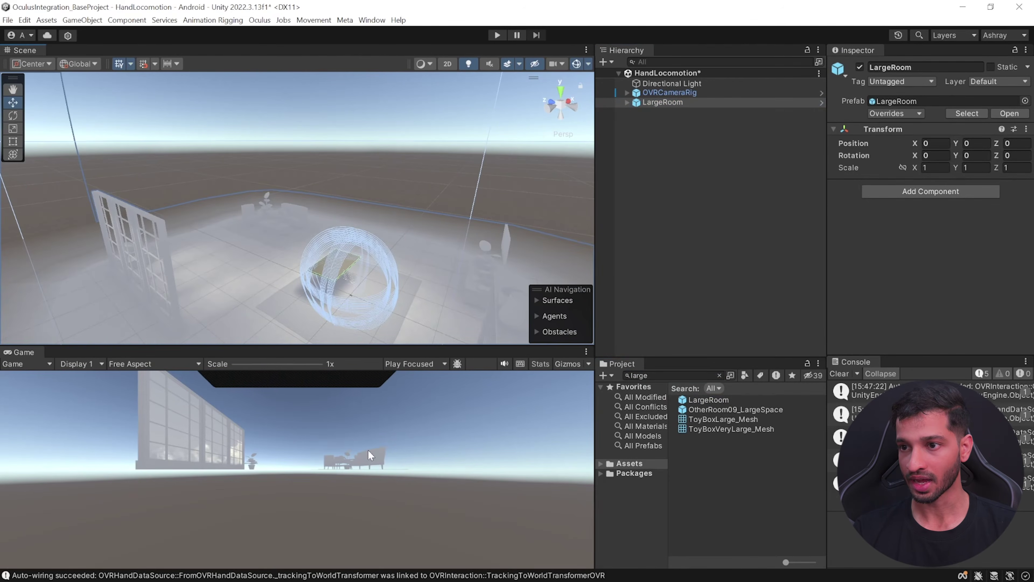
- Search the project for "skybox" and apply the SkyboxGradient material as the scene's skybox
click(652, 375)
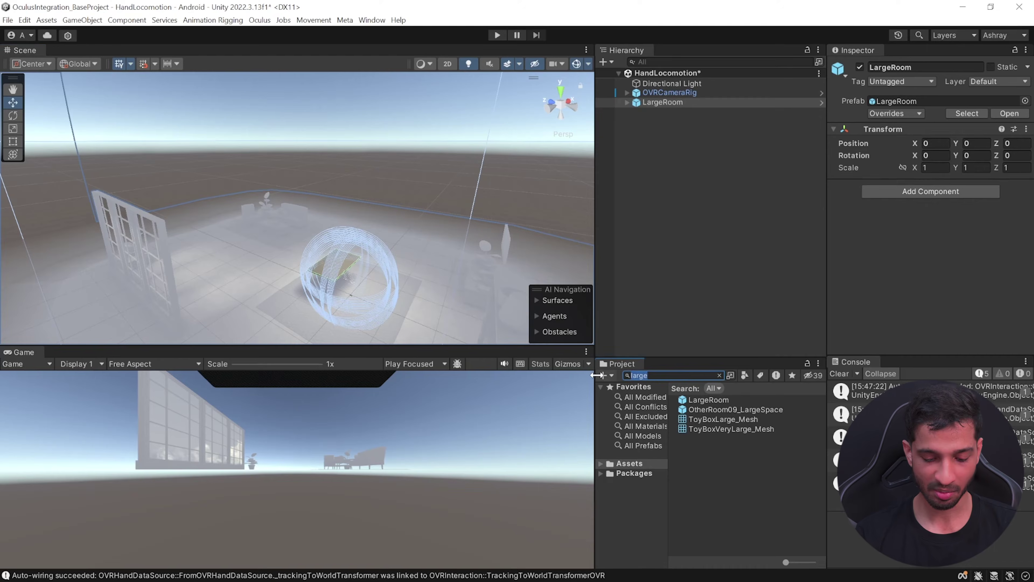
text(skybox)
drag(717, 429, 489, 173)
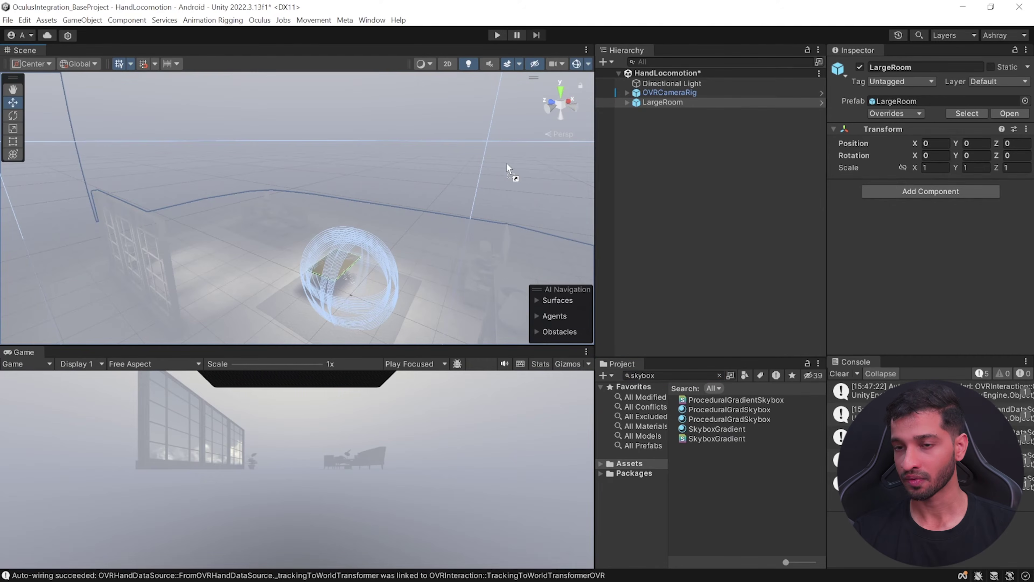
click(629, 215)
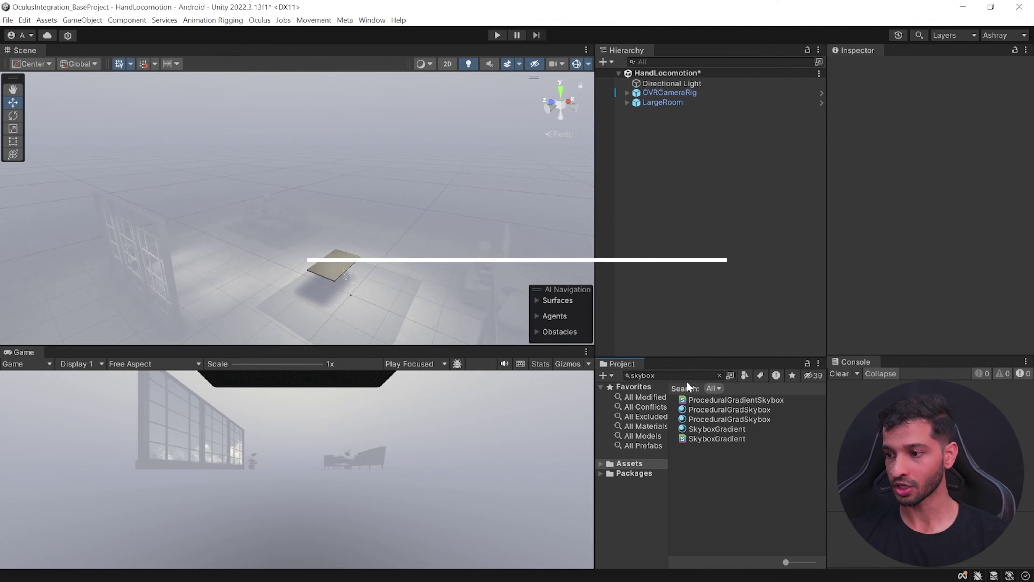
- Search the project for "locomotionhand" and add the LocomotionHandInteractorGroup prefab under both HandInteractorsLeft and HandInteractorsRight
click(674, 375)
text(locomotionhand)
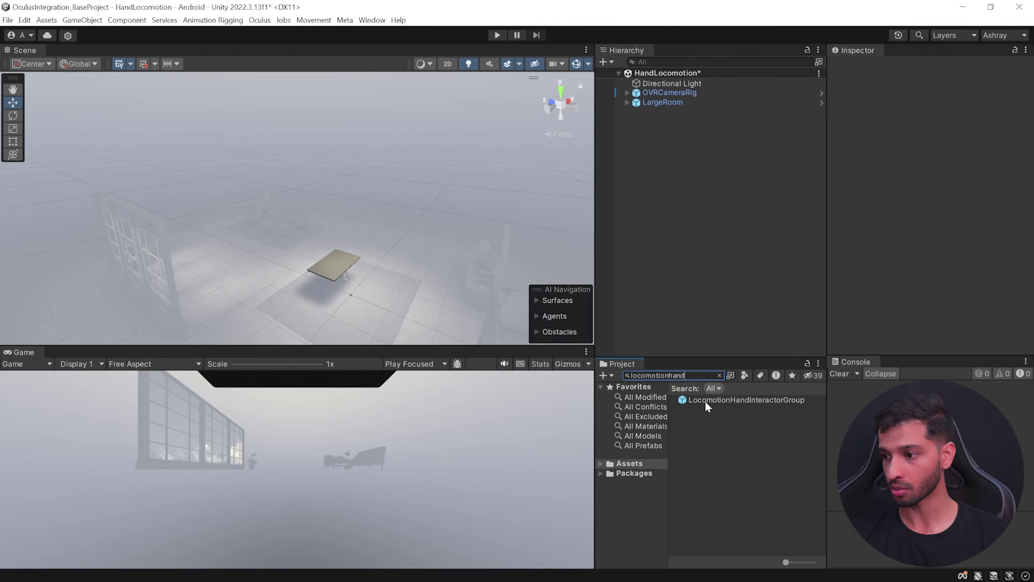
click(627, 93)
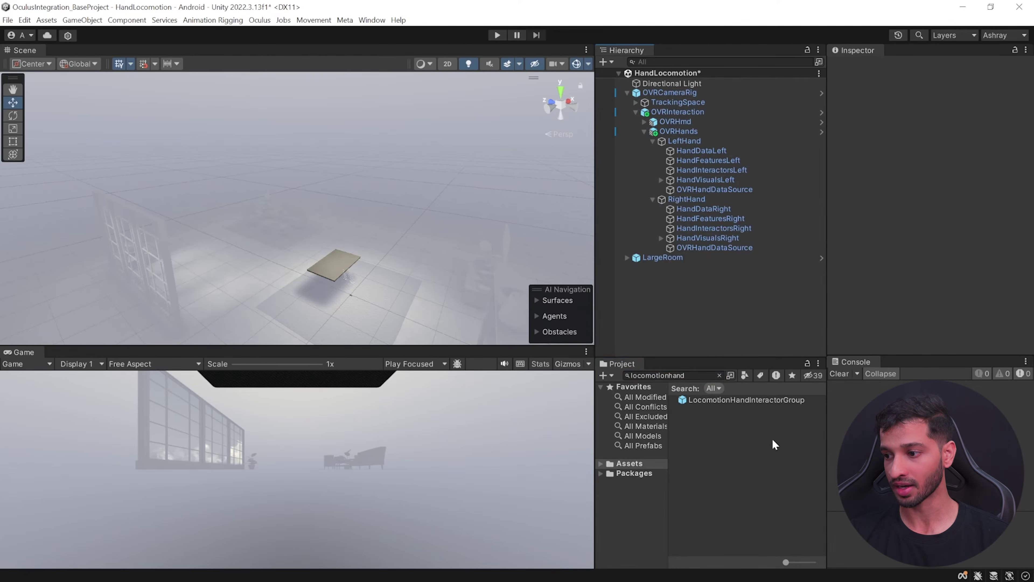
drag(768, 403, 702, 173)
drag(729, 406, 704, 241)
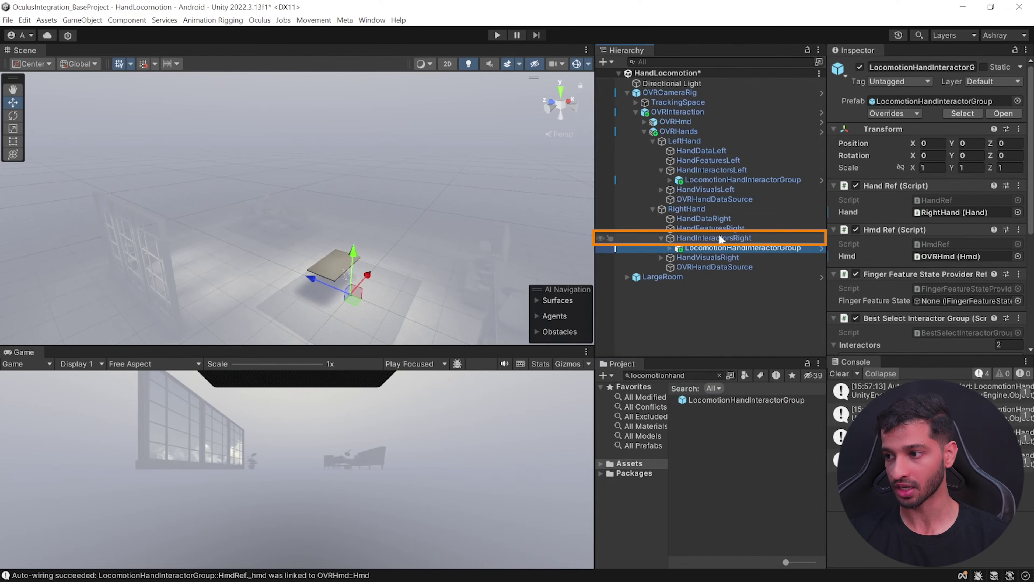
- Add the Finger Feature State Provider component to HandFeaturesLeft and HandFeaturesRight together
click(721, 179)
scroll(912, 210, down, 2)
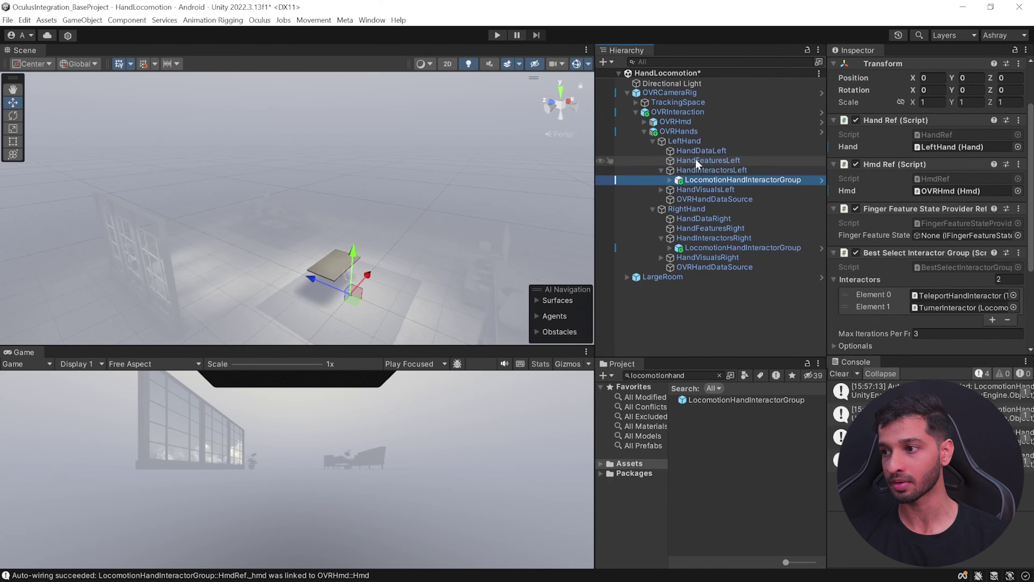
click(705, 160)
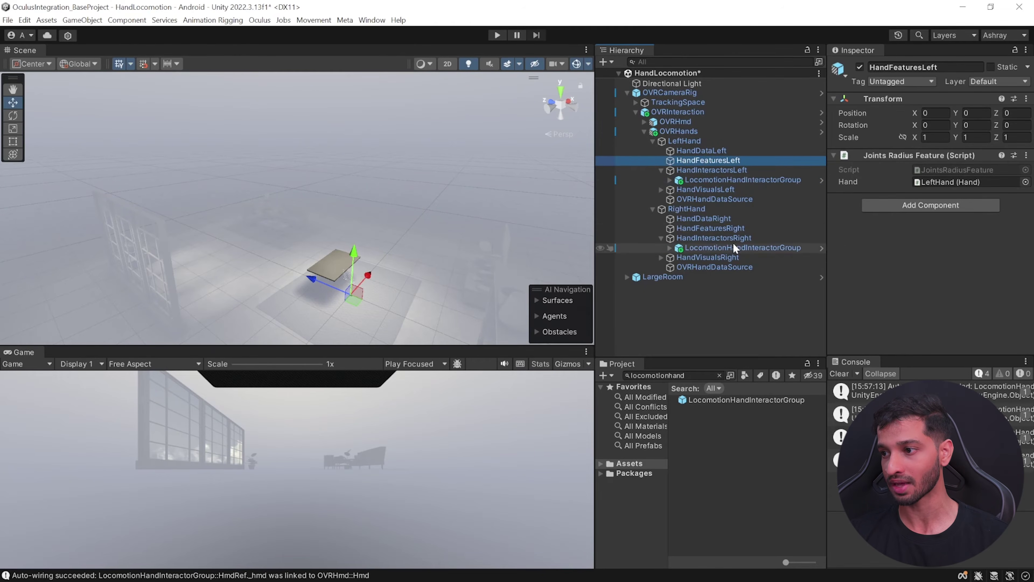
ctrl+click(706, 229)
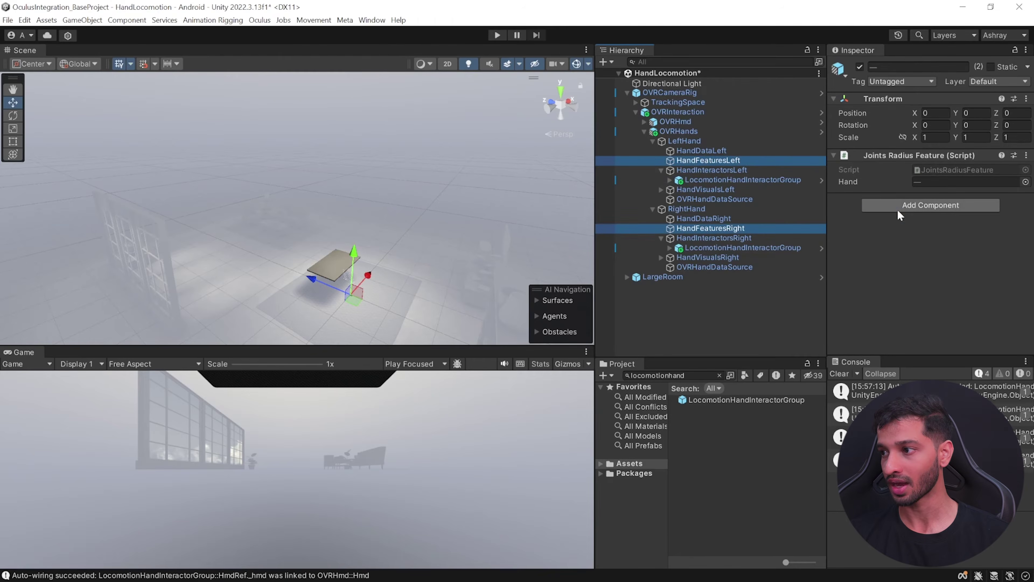
click(897, 206)
text(finger)
click(895, 297)
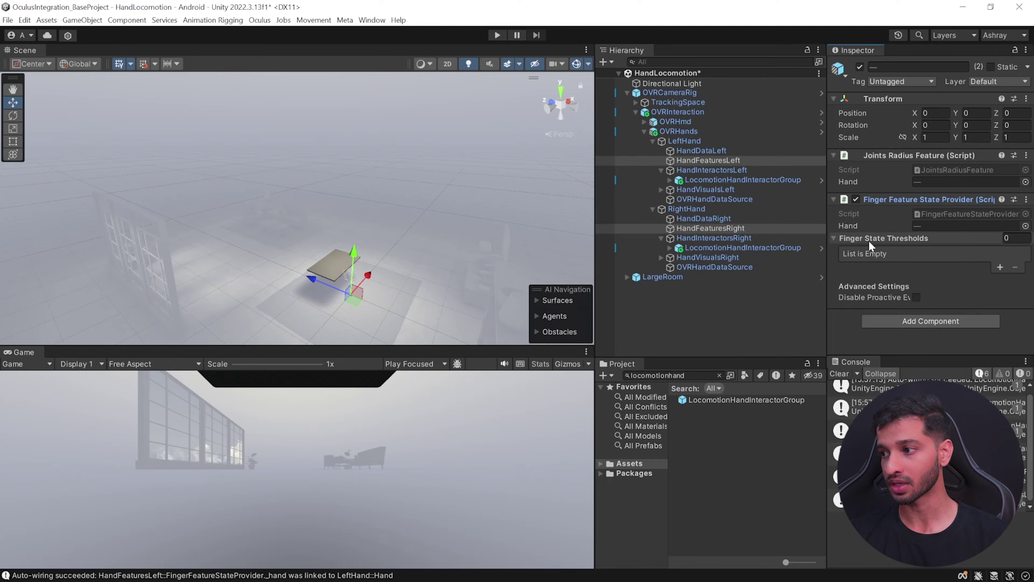
- Add a Finger State Thresholds element for the Thumb and assign DefaultThumbFeatureStateThresholds to it
click(1001, 268)
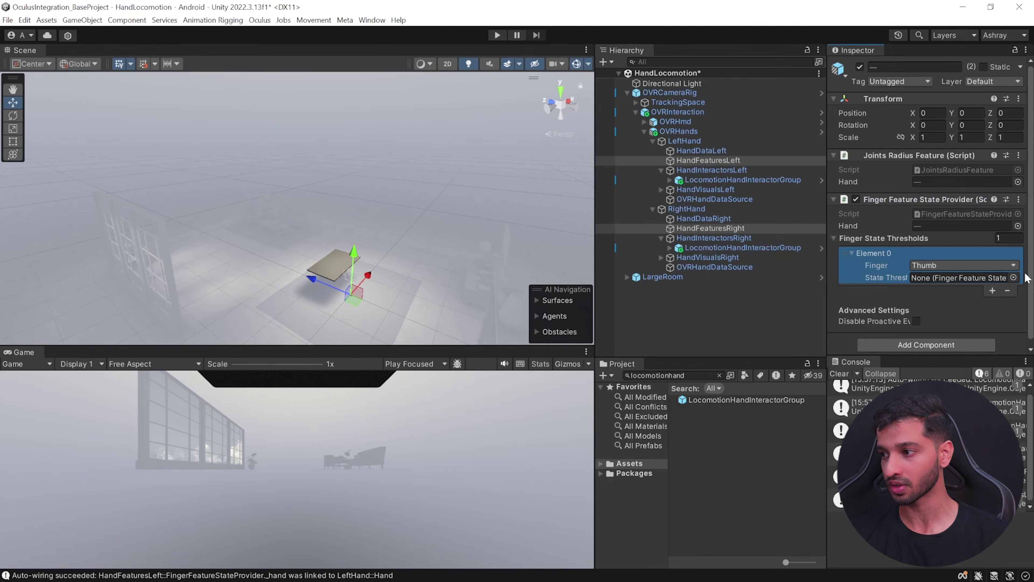
click(1013, 277)
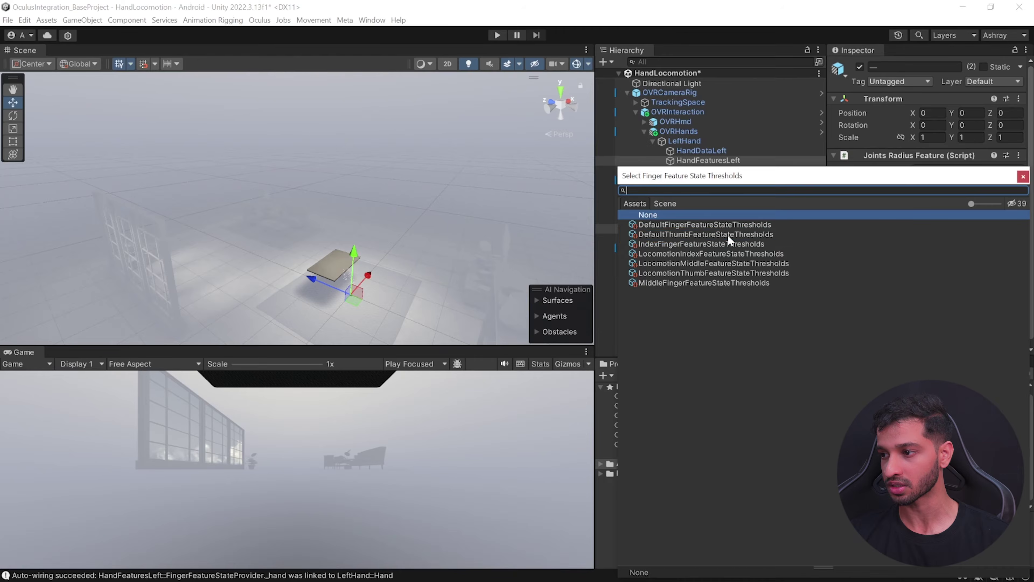
double_click(682, 235)
- Add a second Finger State Thresholds element, set its Finger to Index and assign DefaultFingerFeatureStateThresholds
click(992, 285)
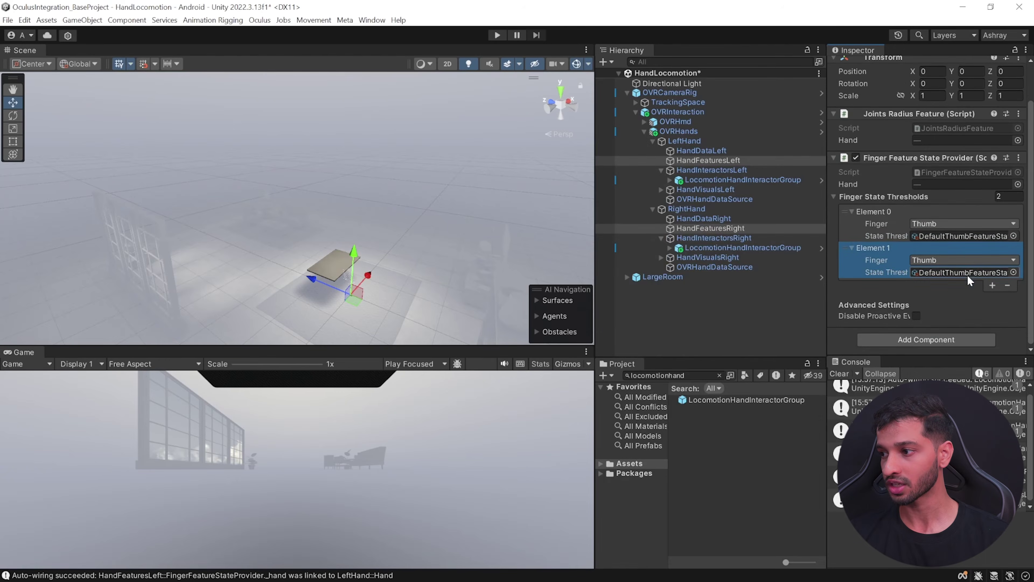
click(957, 261)
click(949, 298)
click(1013, 272)
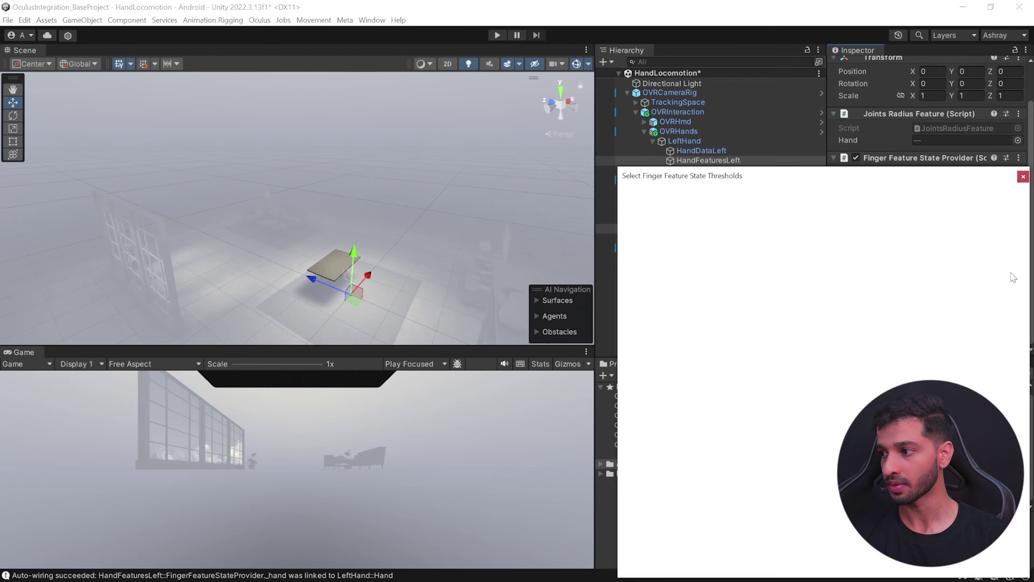
click(736, 225)
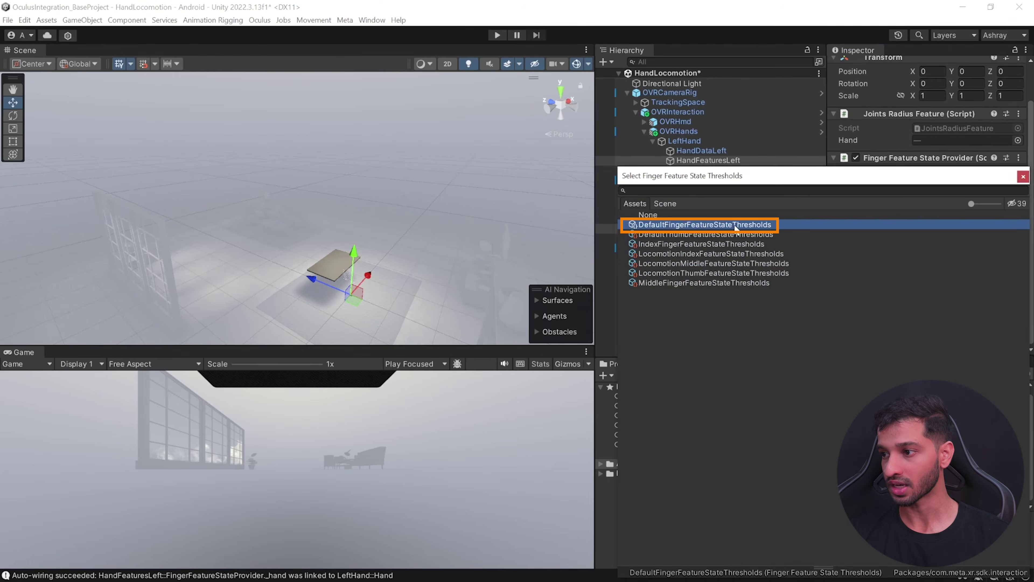
click(1023, 176)
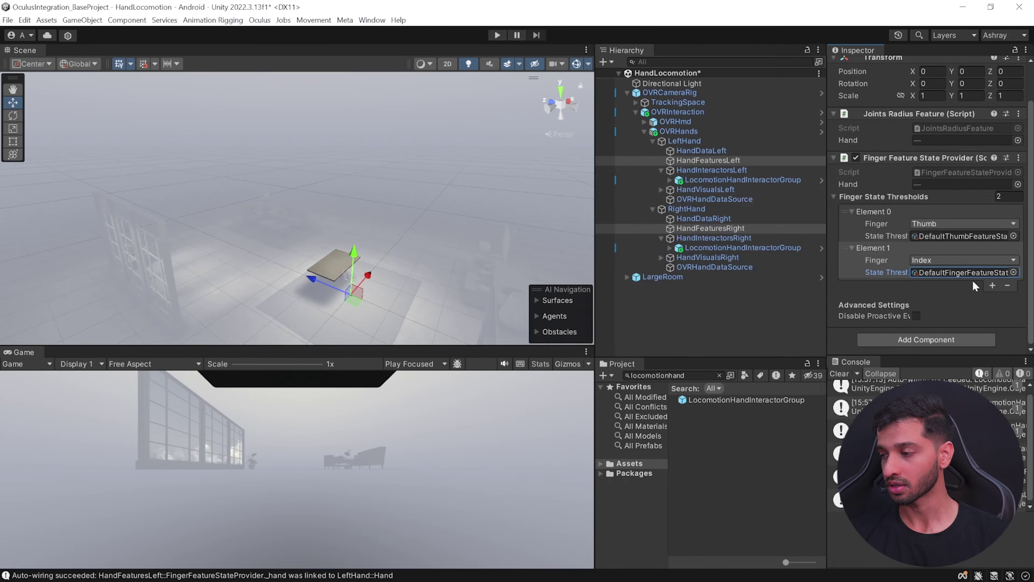
- Add three more Finger State Thresholds elements using DefaultFingerFeatureStateThresholds and set their fingers to Middle, Ring and Pinky
click(993, 285)
click(993, 291)
click(994, 318)
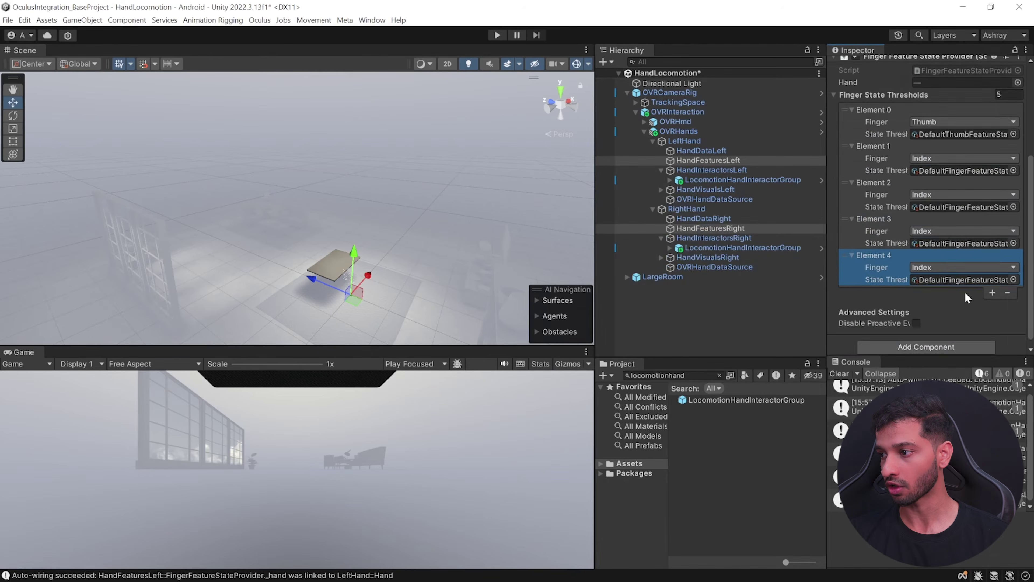
click(934, 196)
click(939, 243)
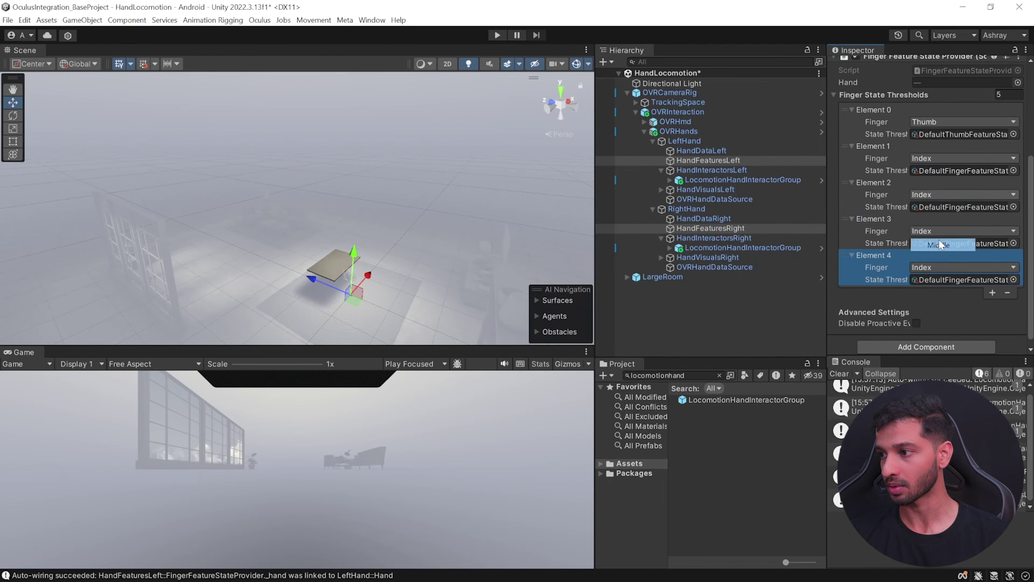
click(936, 233)
click(935, 294)
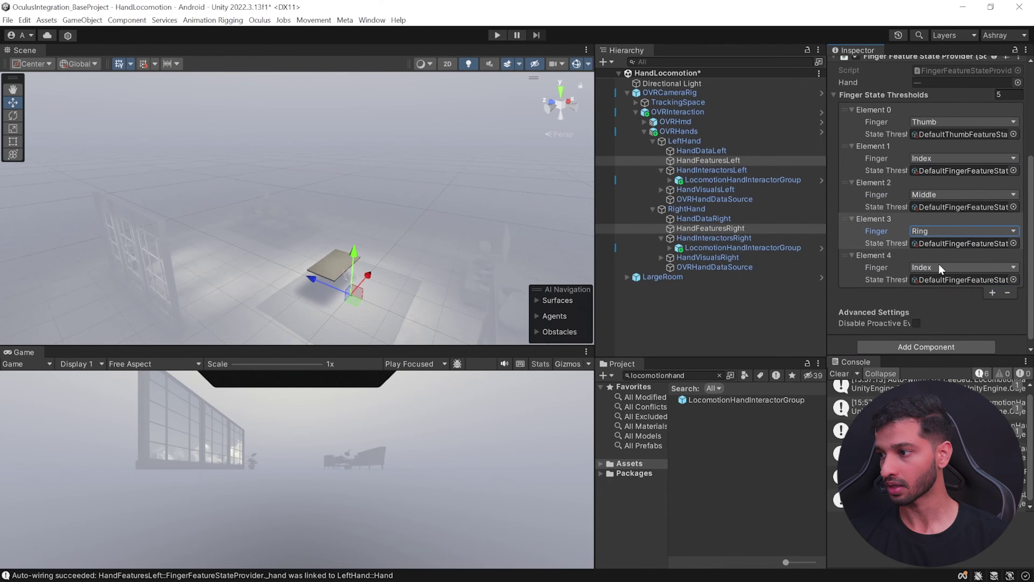
click(937, 267)
click(937, 343)
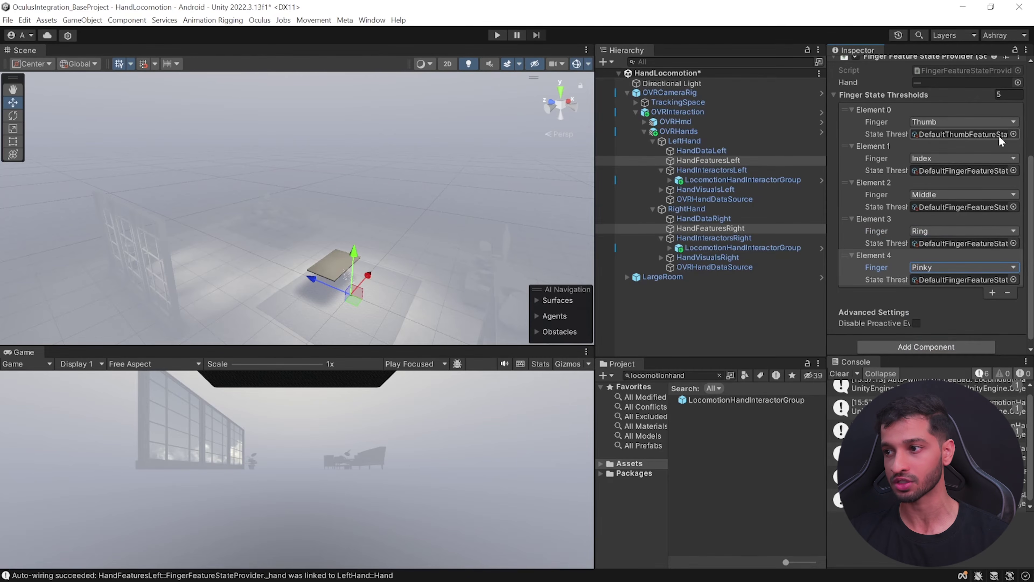
- Assign HandFeaturesLeft and HandFeaturesRight as the Finger Feature State Provider of the left and right LocomotionHandInteractorGroup respectively
click(697, 161)
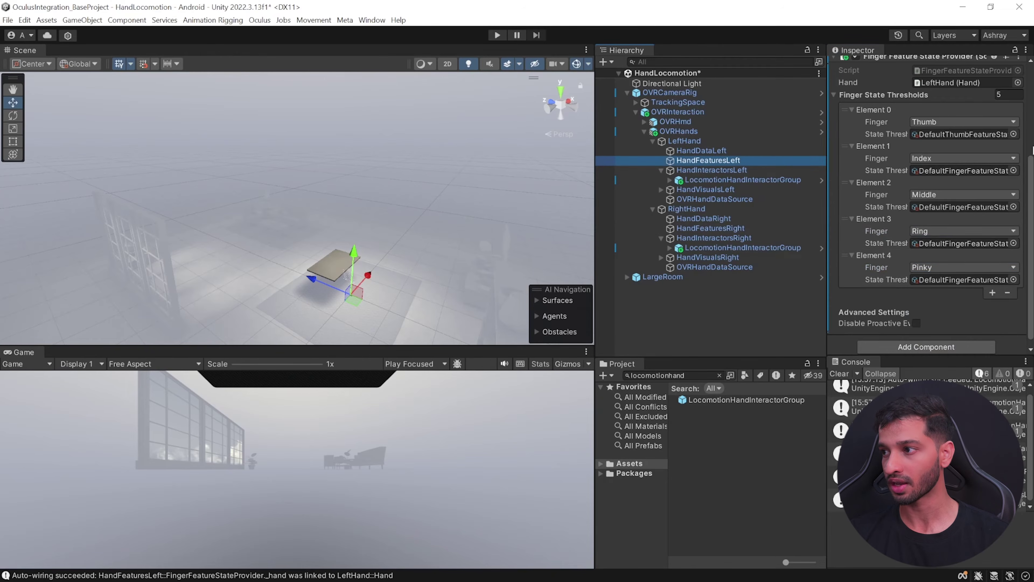
scroll(934, 112, up, 2)
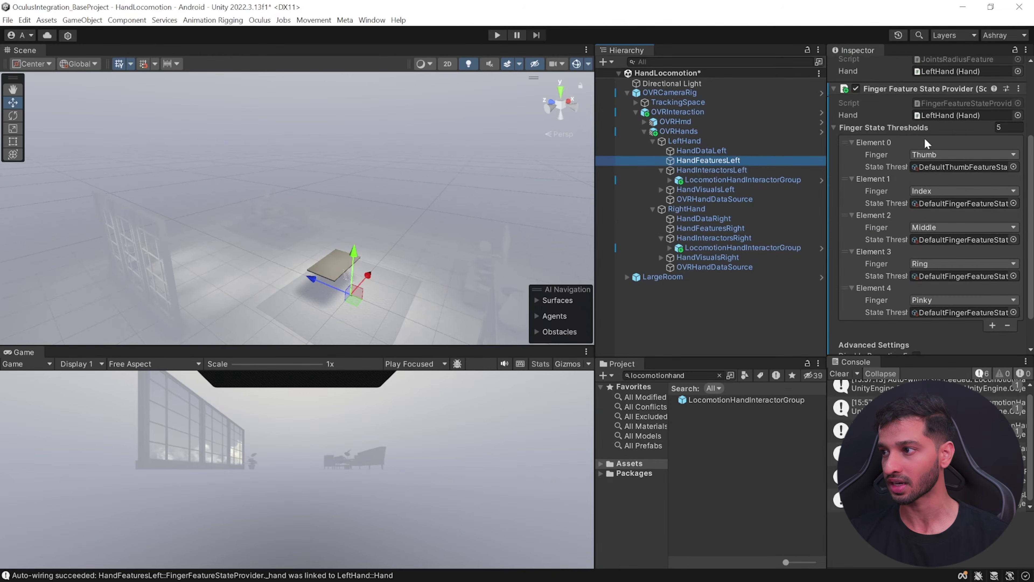
click(706, 228)
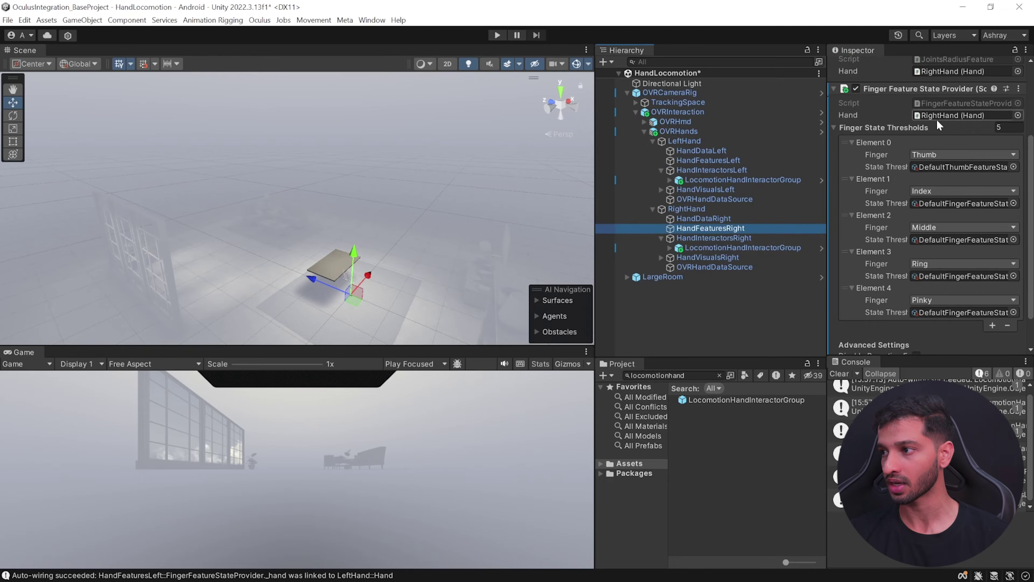
scroll(948, 272, down, 2)
scroll(943, 273, up, 2)
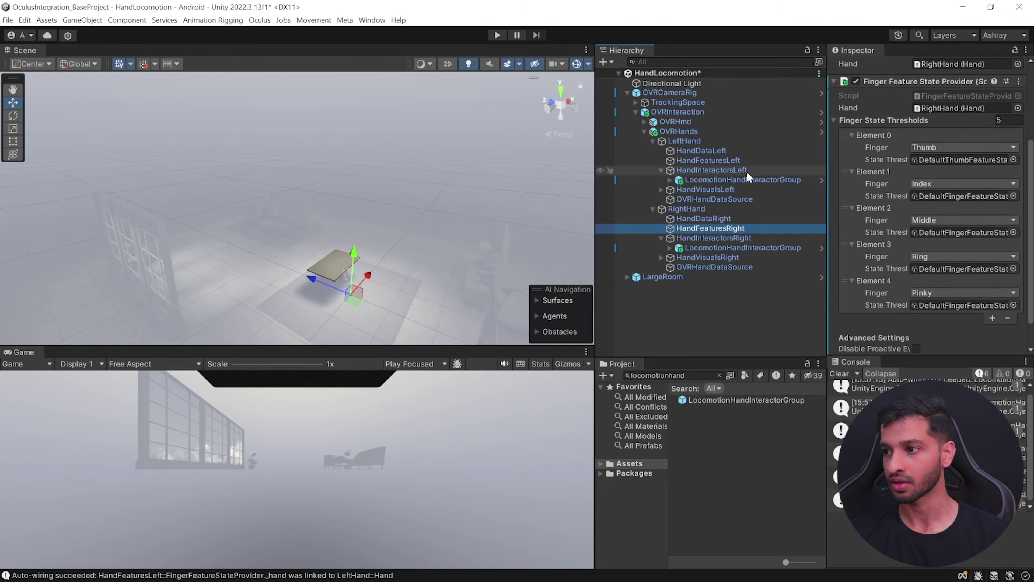
click(729, 179)
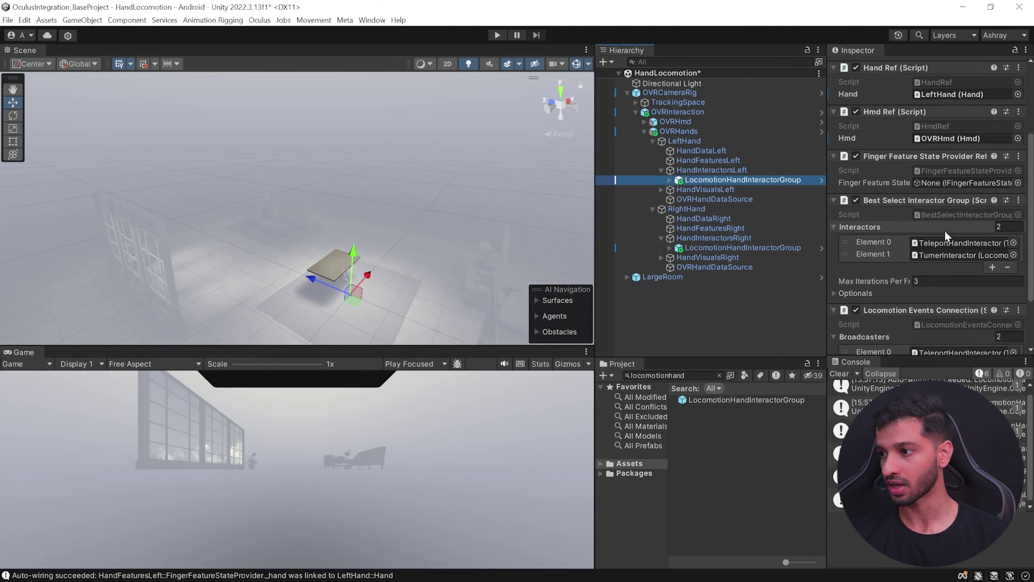
scroll(938, 220, down, 4)
scroll(938, 220, up, 3)
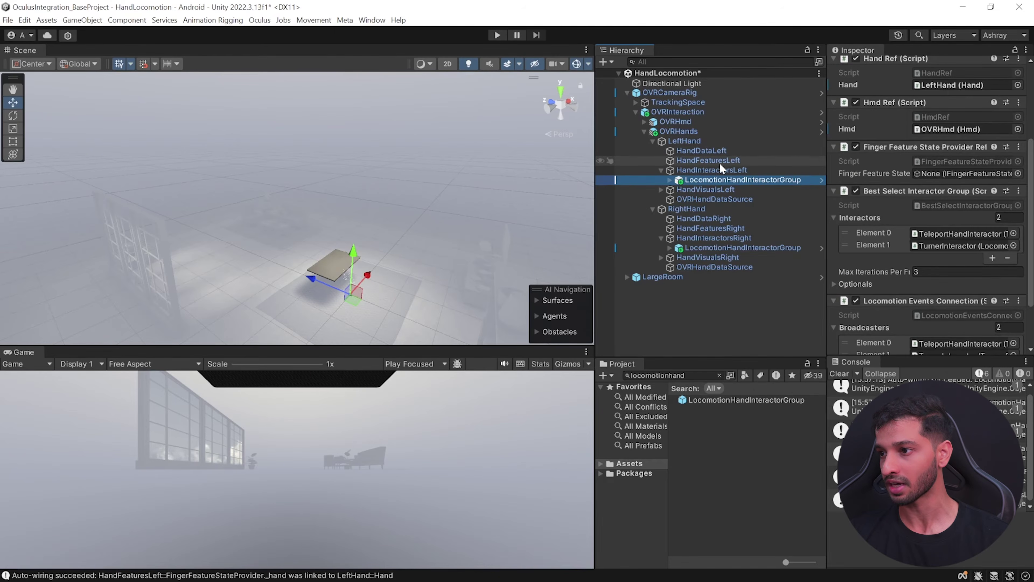
drag(708, 159, 949, 175)
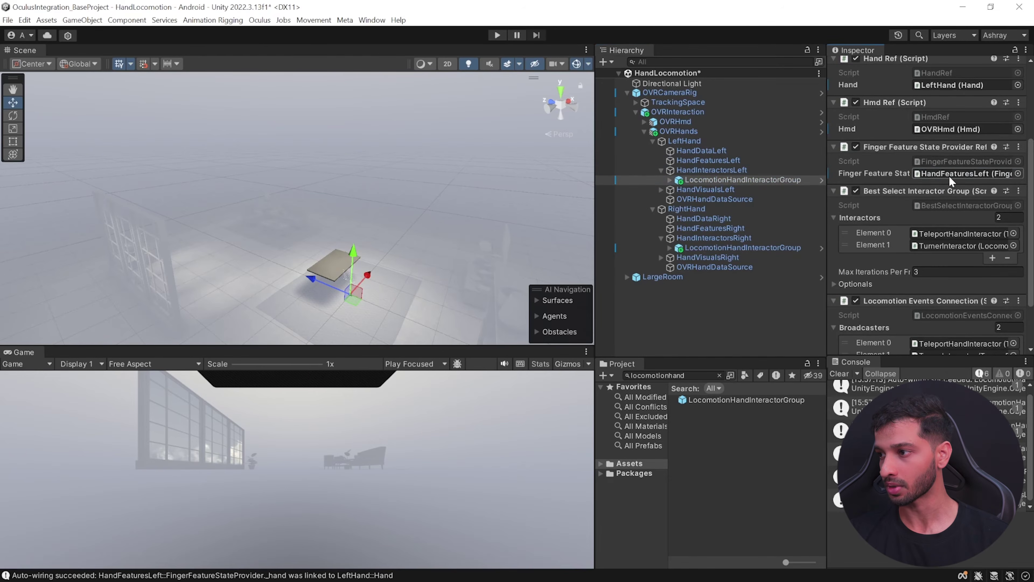
click(732, 248)
drag(718, 227, 943, 175)
- Create an empty child object named Locomotion under OVRInteraction and add the Player Locomotor component to it
scroll(924, 256, down, 3)
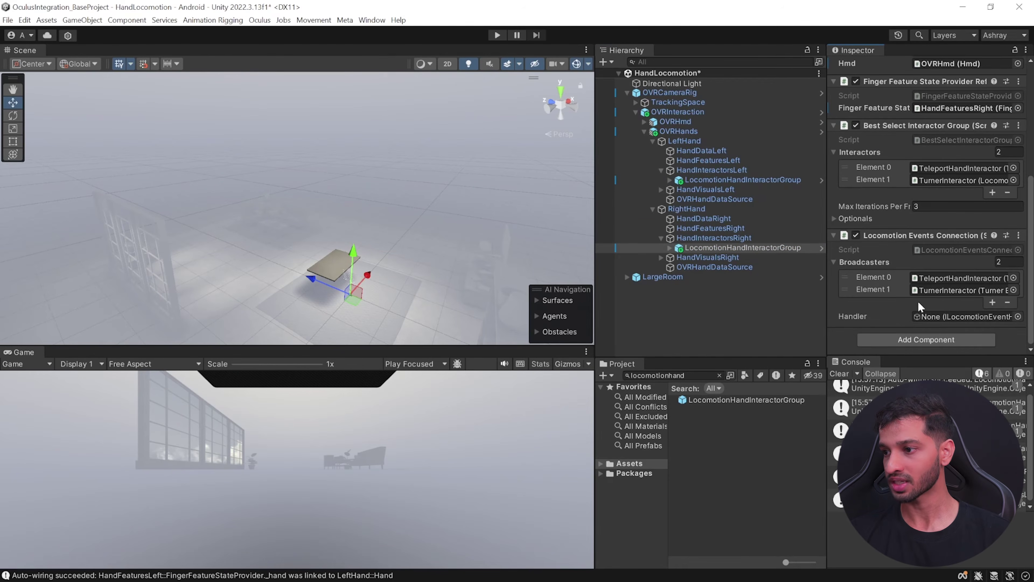
right_click(660, 109)
click(716, 285)
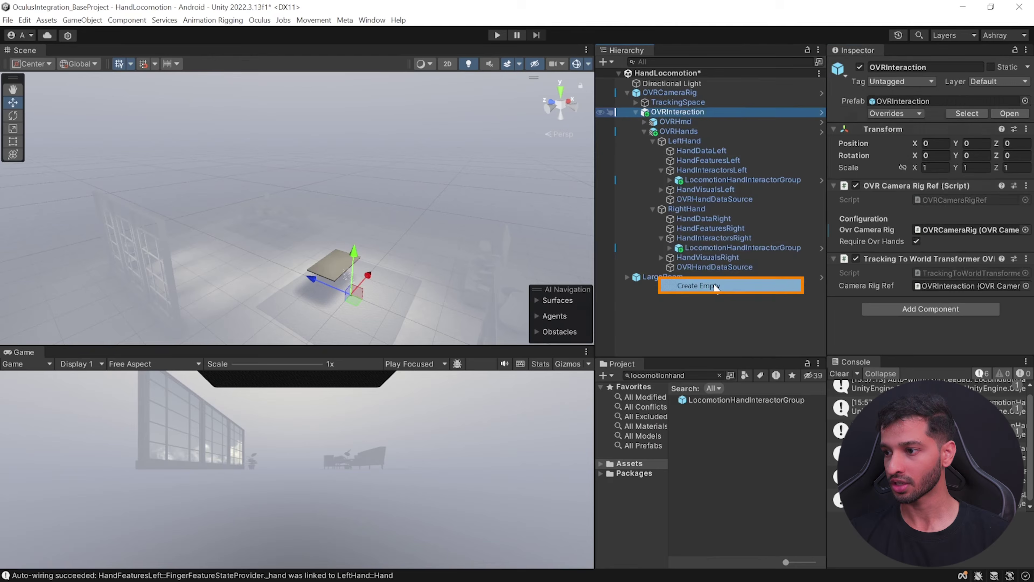
text(Locomotion)
key(Return)
click(920, 162)
text(player)
key(Down)
key(Return)
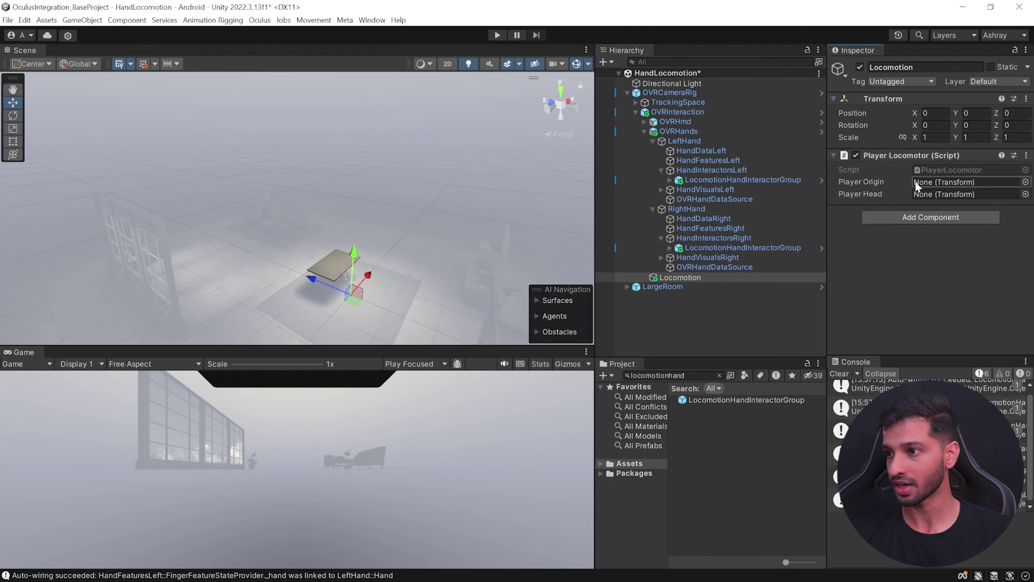
- Set the Player Locomotor's Player Origin to OVRCameraRig and its Player Head to CenterEyeAnchor from TrackingSpace
drag(670, 96, 886, 150)
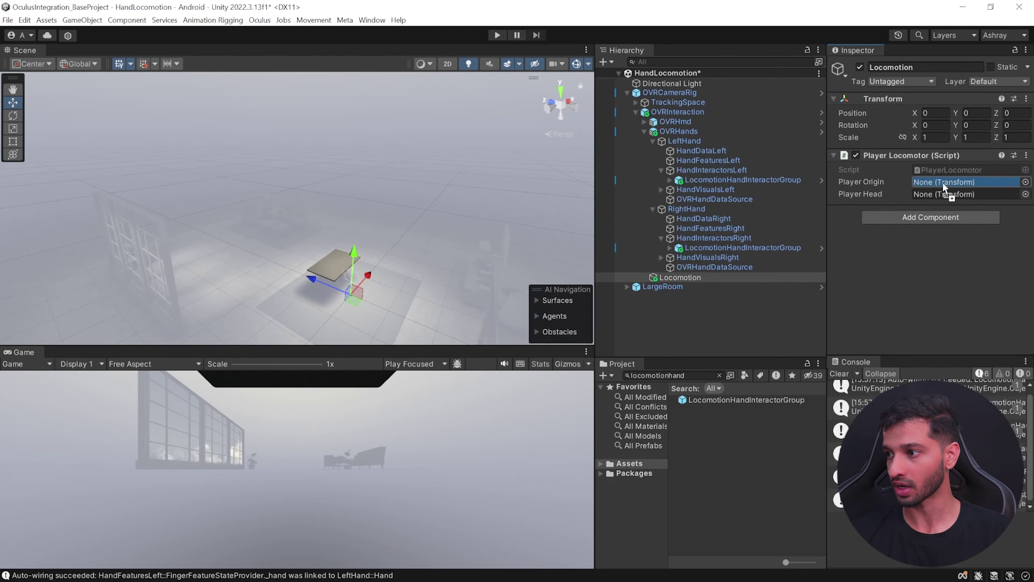
click(636, 103)
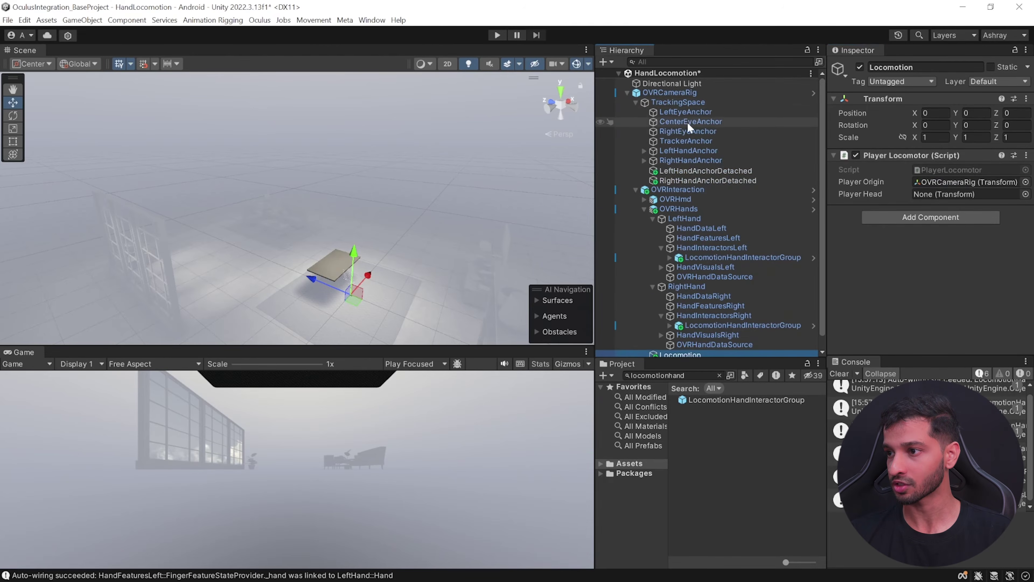
scroll(770, 236, down, 1)
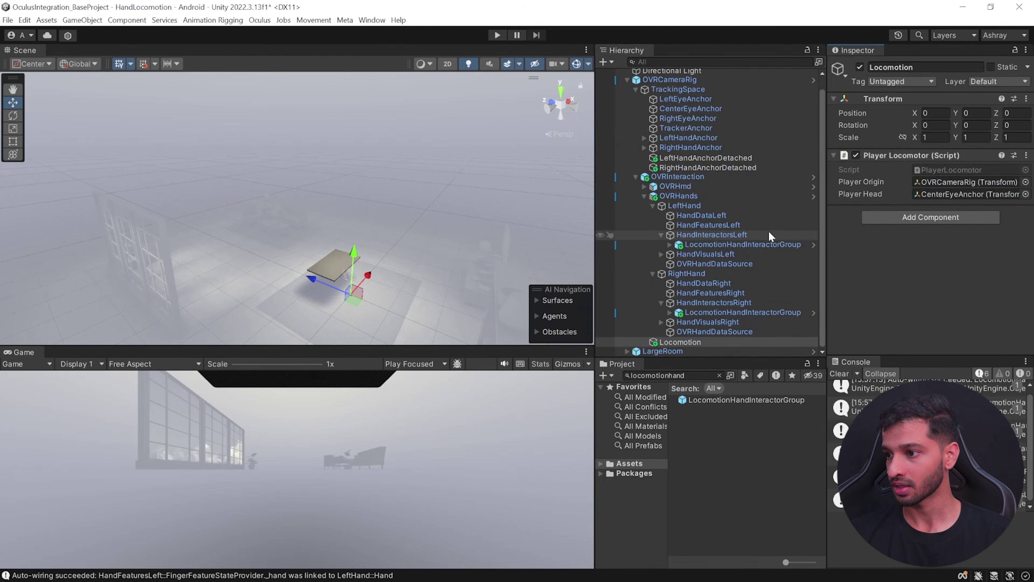
- Assign the Locomotion object as the Locomotion Events Connection Handler on both LocomotionHandInteractorGroup objects
ctrl+click(762, 315)
scroll(897, 252, down, 5)
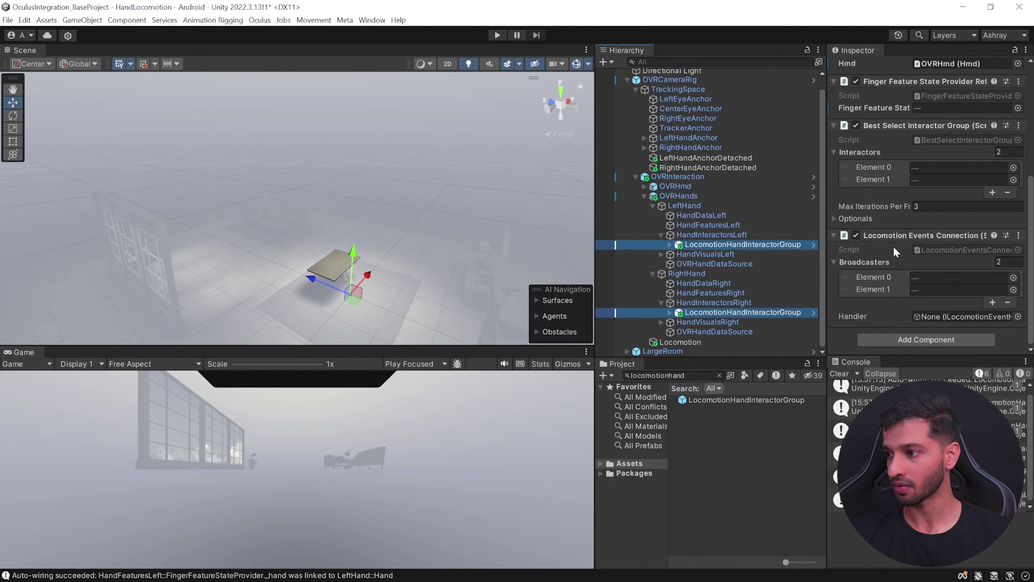
drag(686, 342, 883, 307)
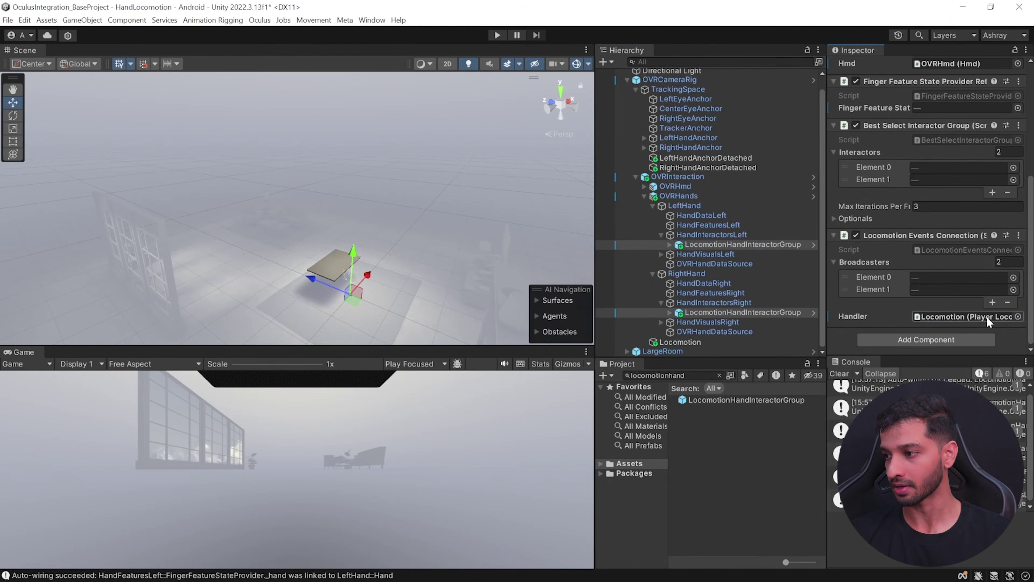
- Assign OVRInteraction as the Transformer of the TurnerInteractor under both the left and right LocomotionHandInteractorGroup
click(669, 244)
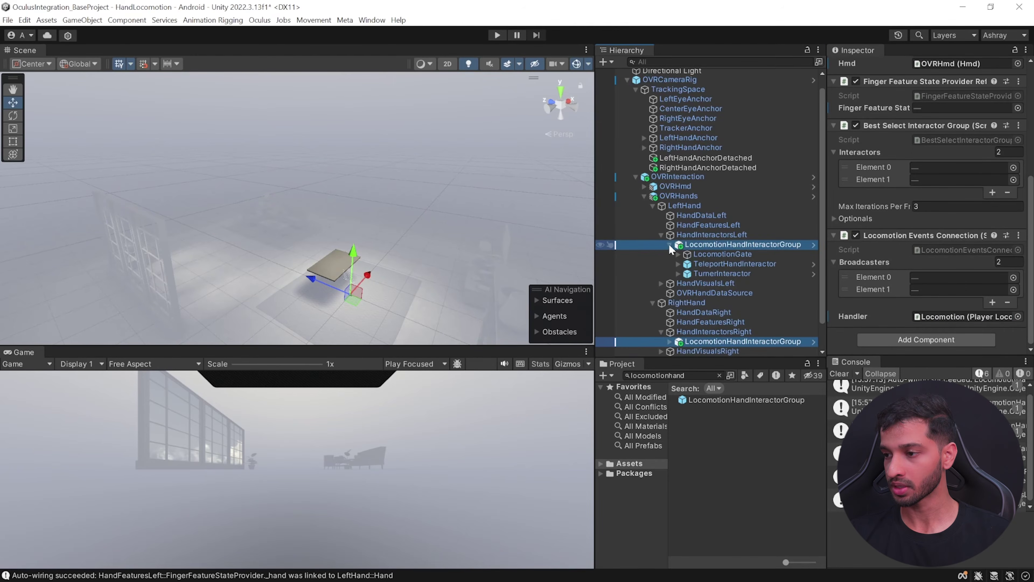
click(720, 273)
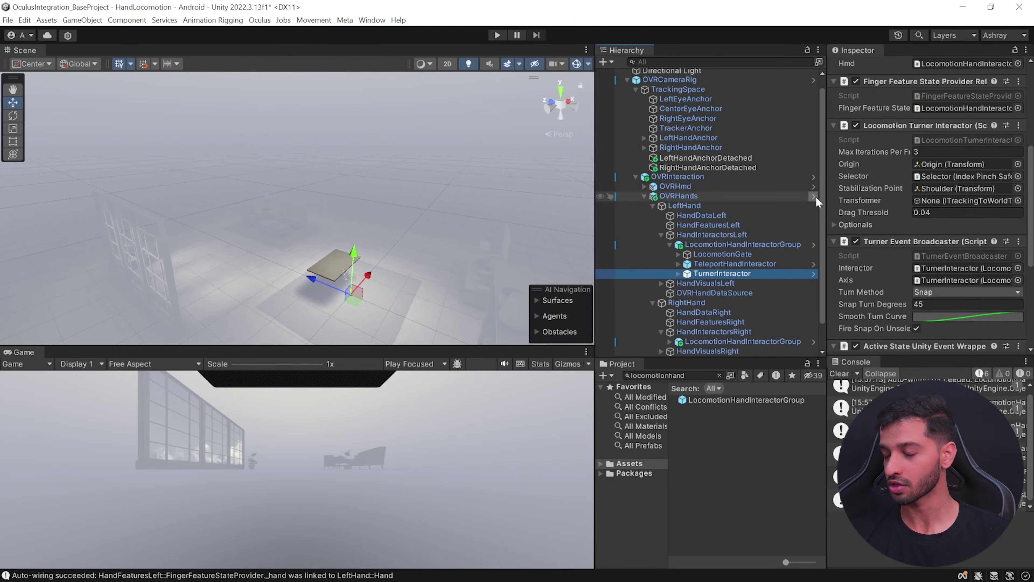
scroll(781, 229, down, 2)
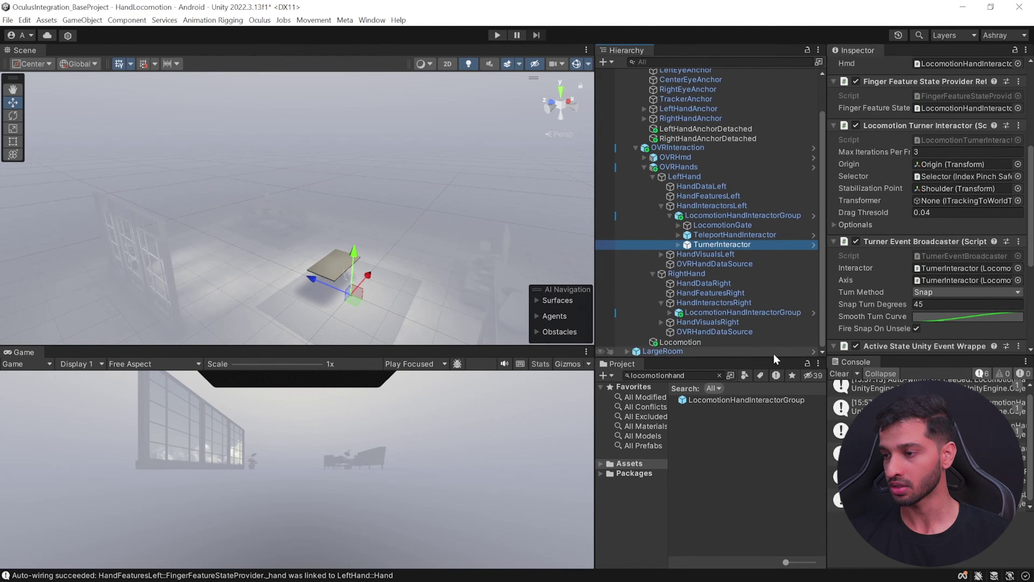
click(669, 313)
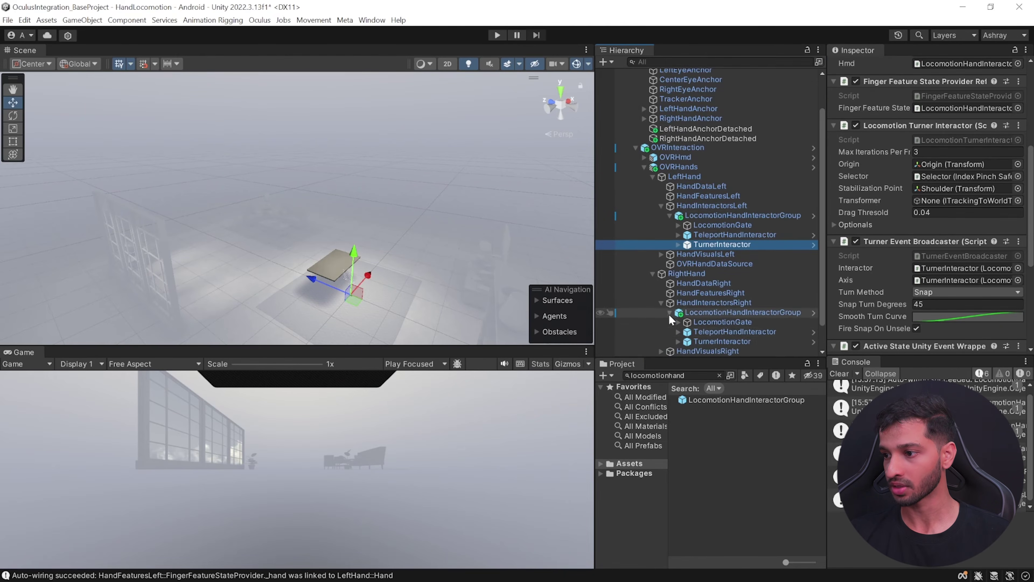
ctrl+click(728, 340)
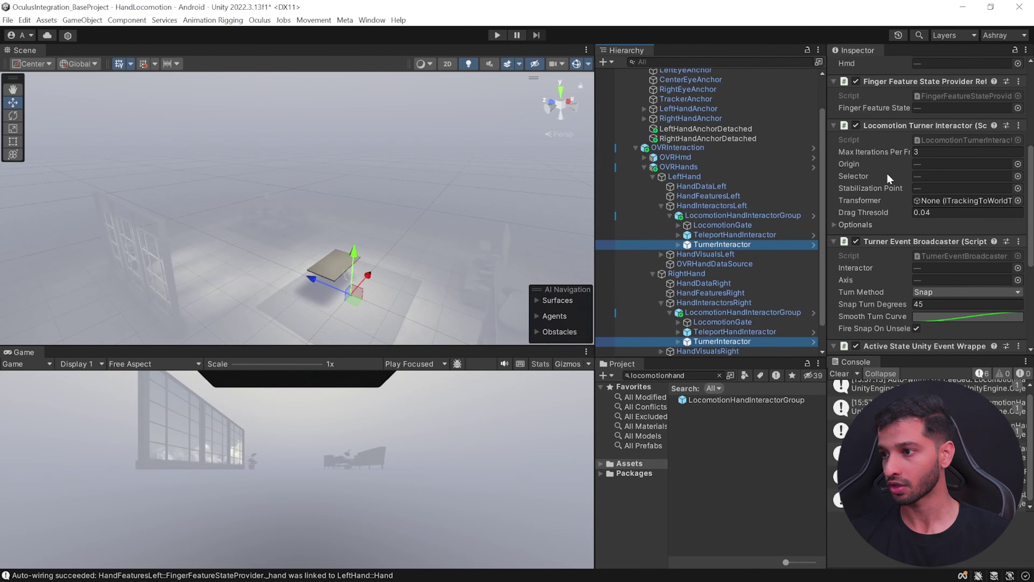
drag(678, 147, 919, 202)
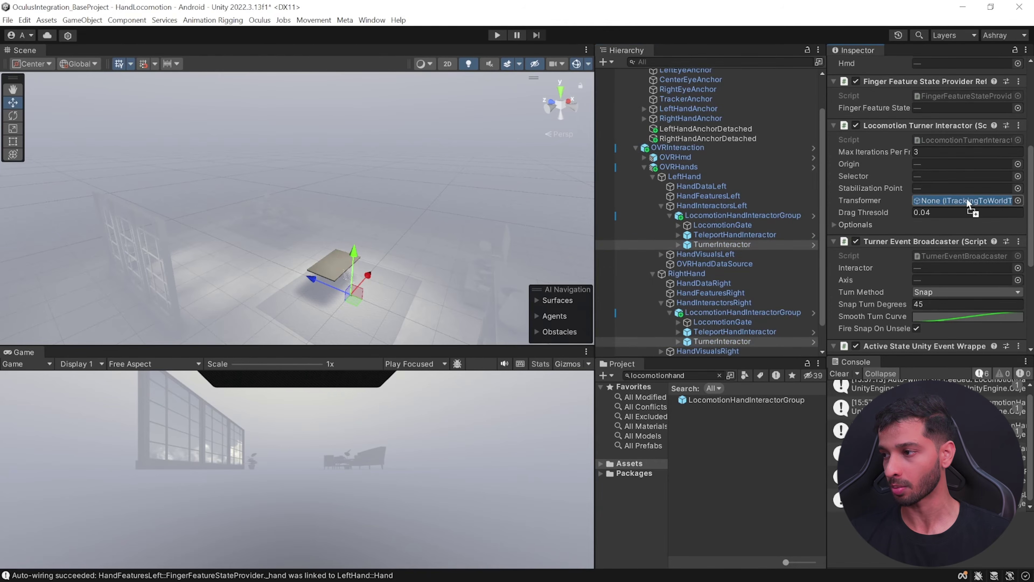
scroll(937, 296, down, 4)
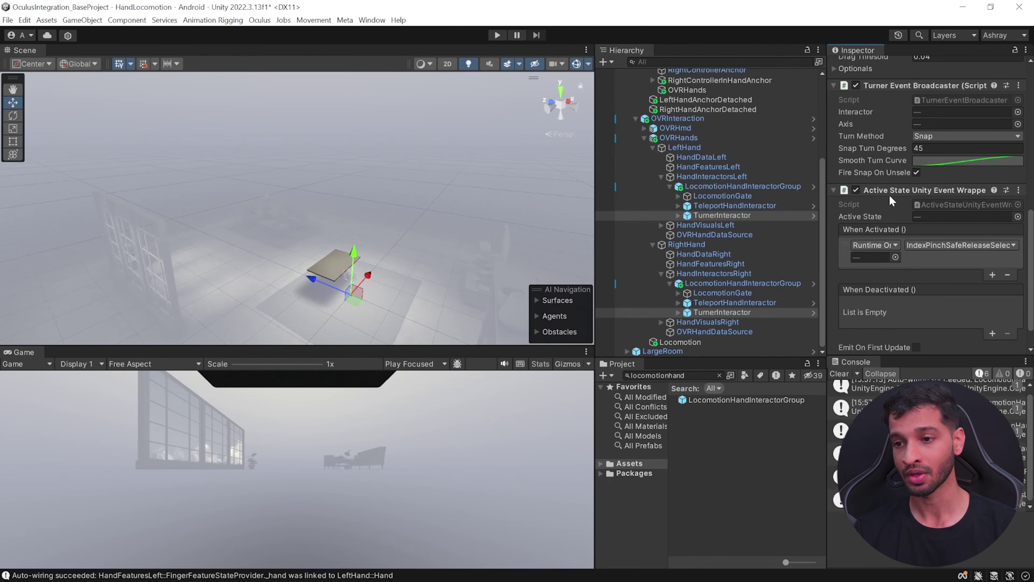
- Select the room's Ground object and add a Teleport Interactable component to it
click(217, 269)
click(221, 270)
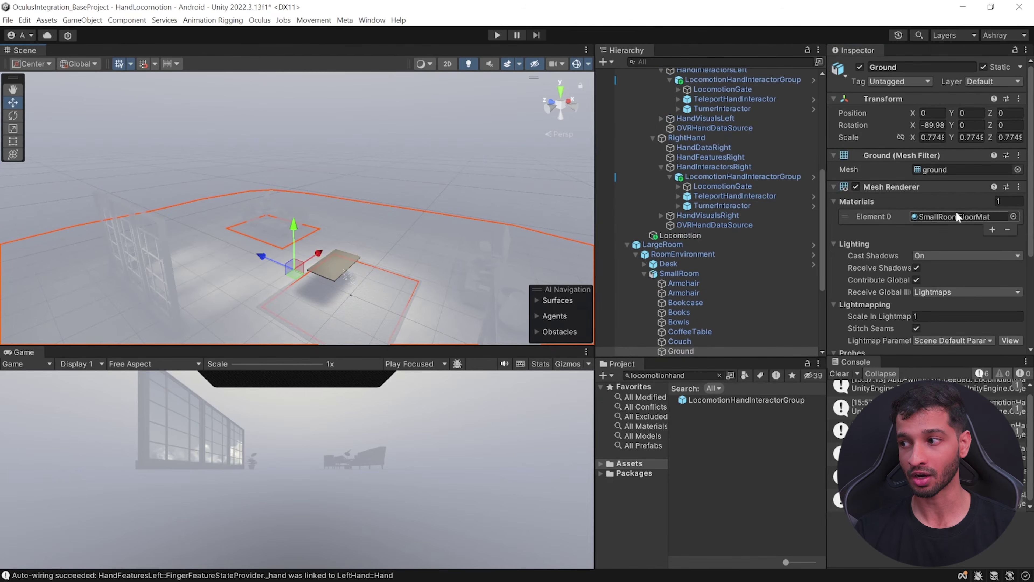
scroll(919, 234, down, 1)
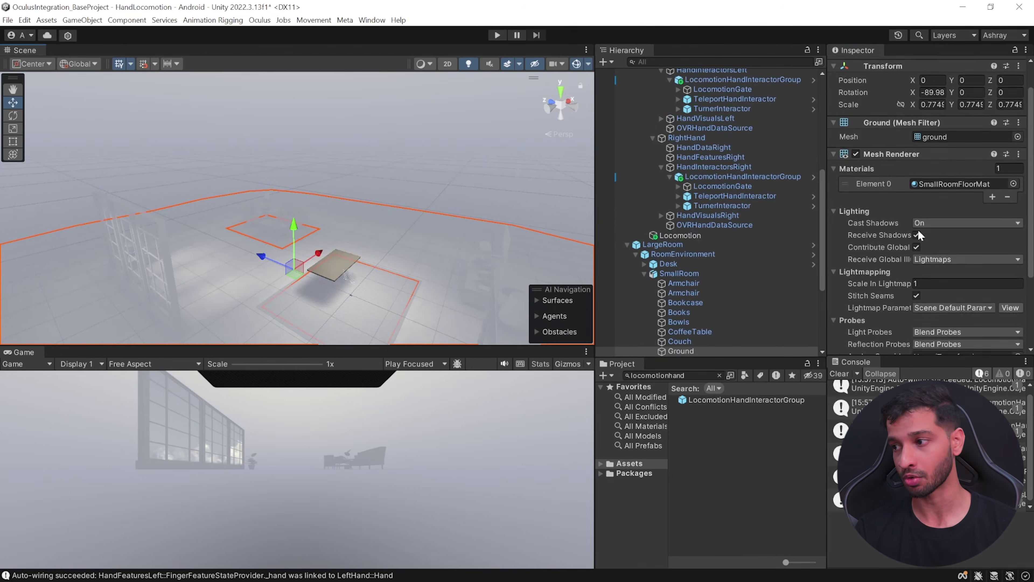
scroll(918, 231, down, 3)
click(931, 339)
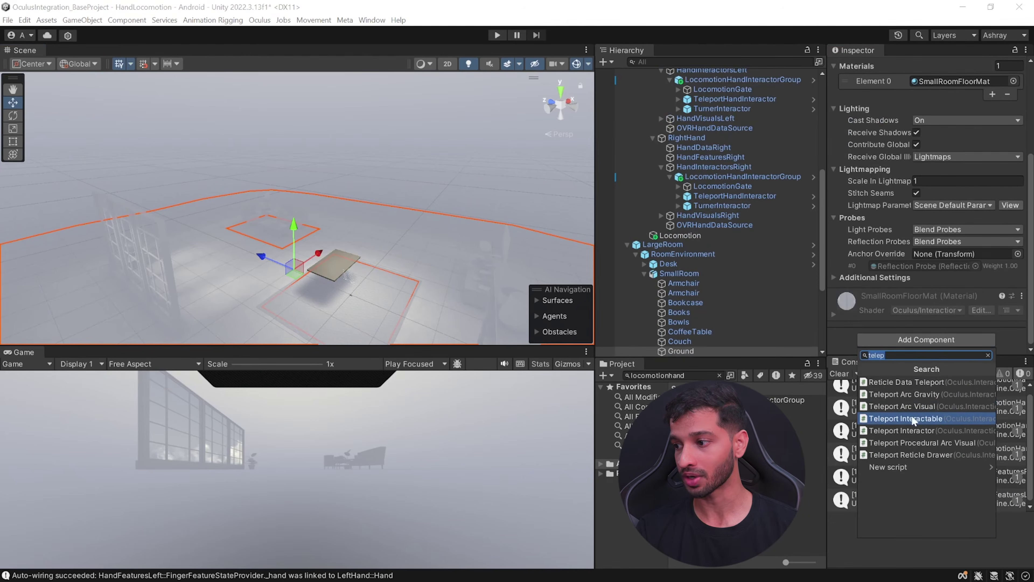
click(942, 419)
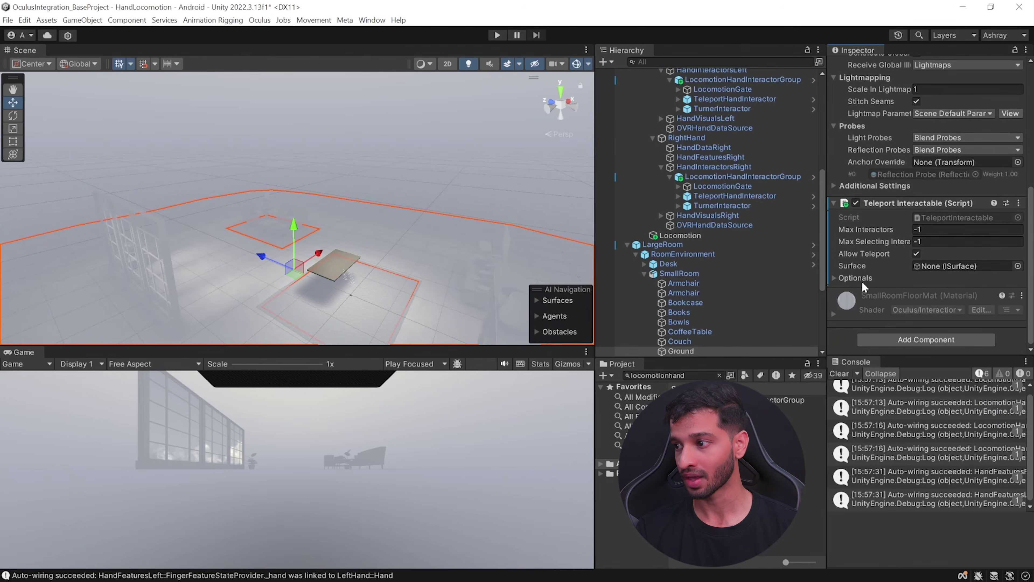
- Add a Collider Surface component and a Box Collider to the Ground object
click(902, 339)
text(collider)
click(942, 479)
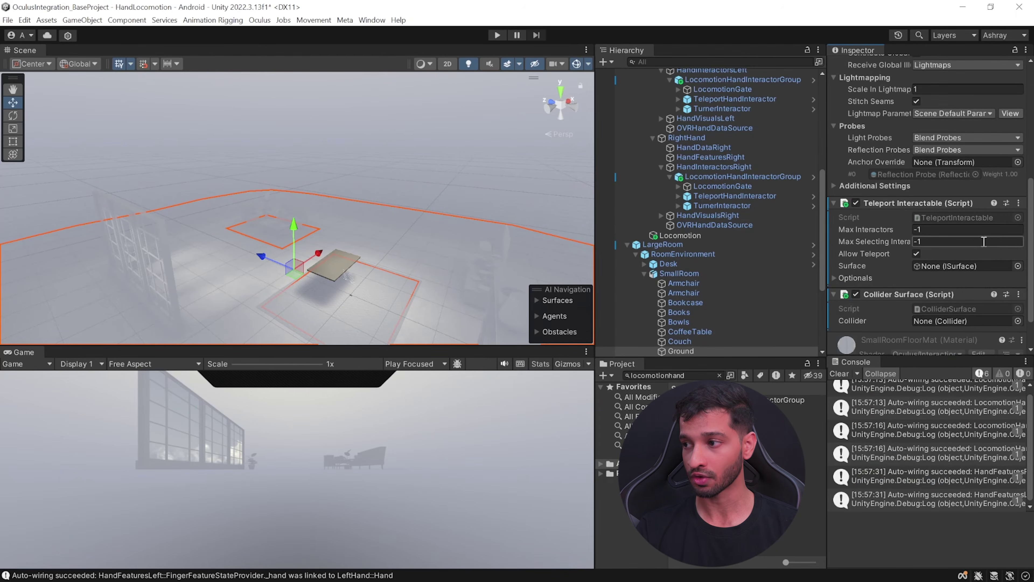
scroll(928, 185, up, 5)
scroll(927, 244, down, 6)
click(909, 341)
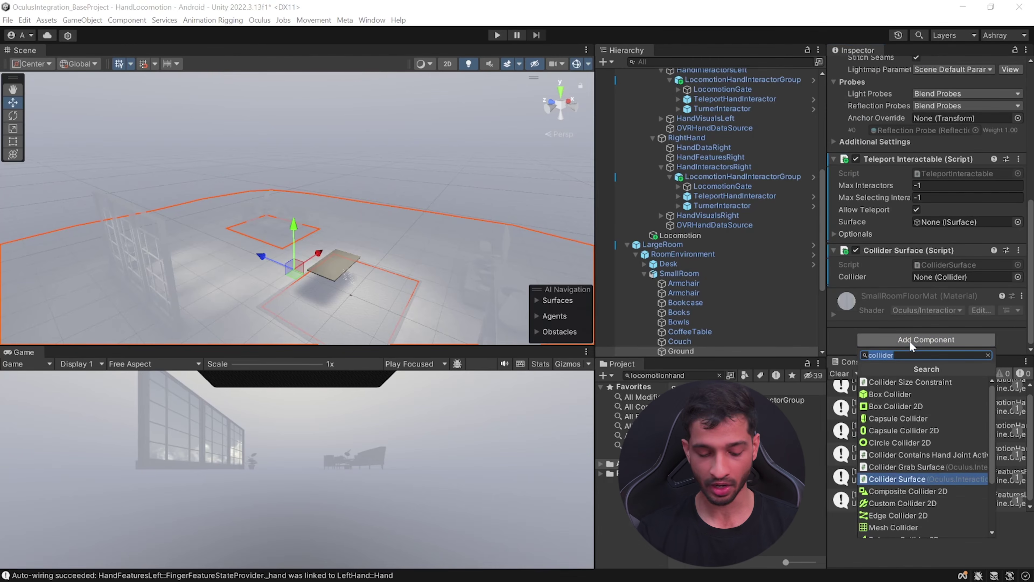
click(890, 394)
- Wire Ground's Box Collider into its Collider Surface and that surface into the Teleport Interactable's Surface, and run the scene in Play mode
drag(878, 165, 939, 148)
scroll(891, 176, up, 3)
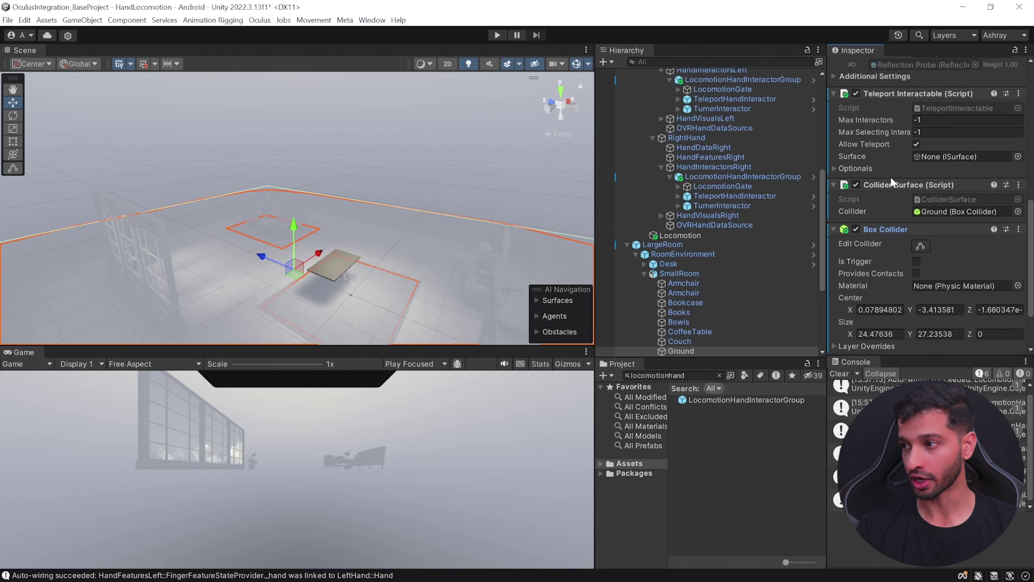
drag(888, 182, 941, 154)
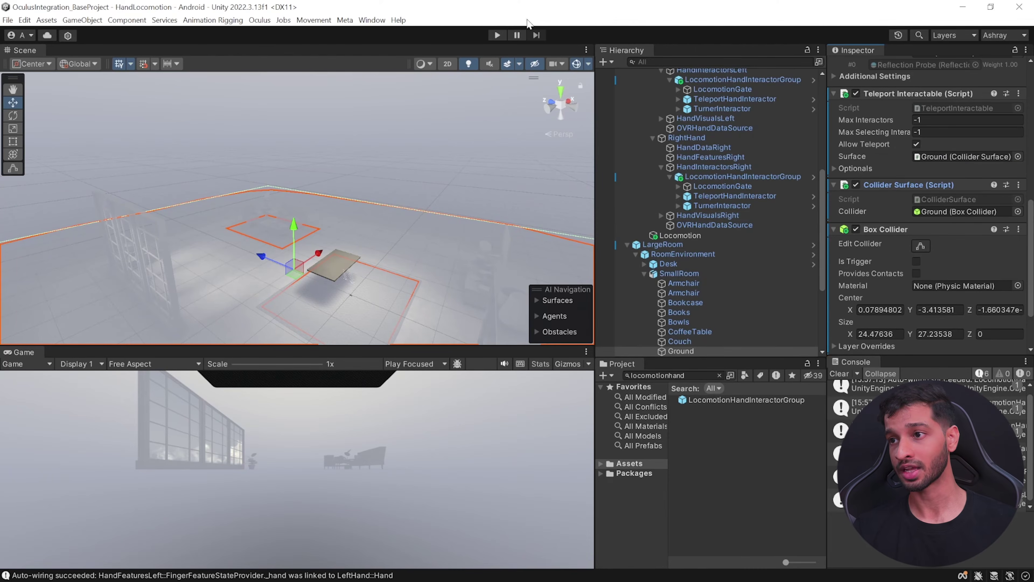
click(497, 35)
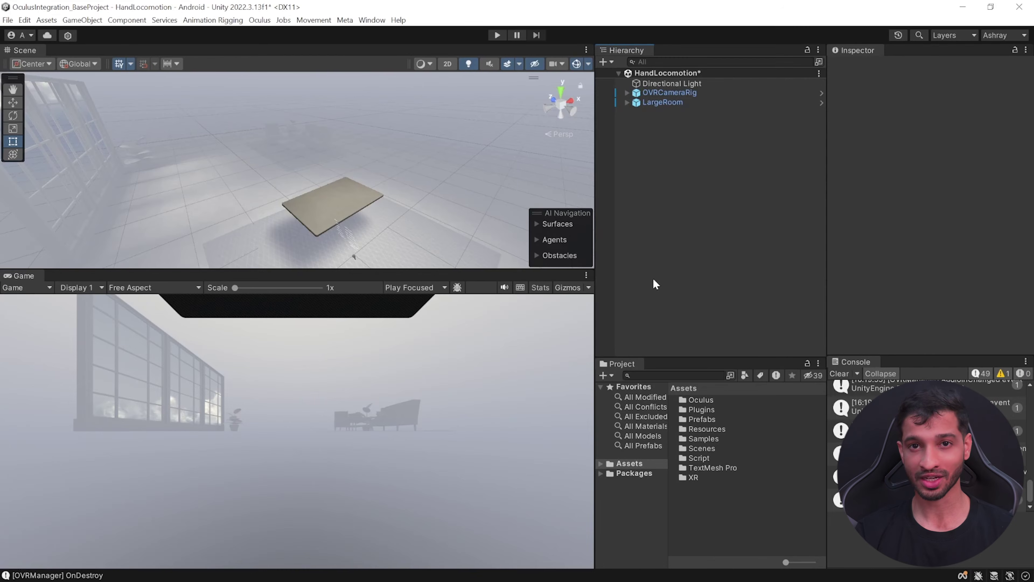
- Add a Reticle Data Teleport component to the Ground object in SmallRoom
click(522, 206)
click(523, 206)
scroll(910, 217, down, 5)
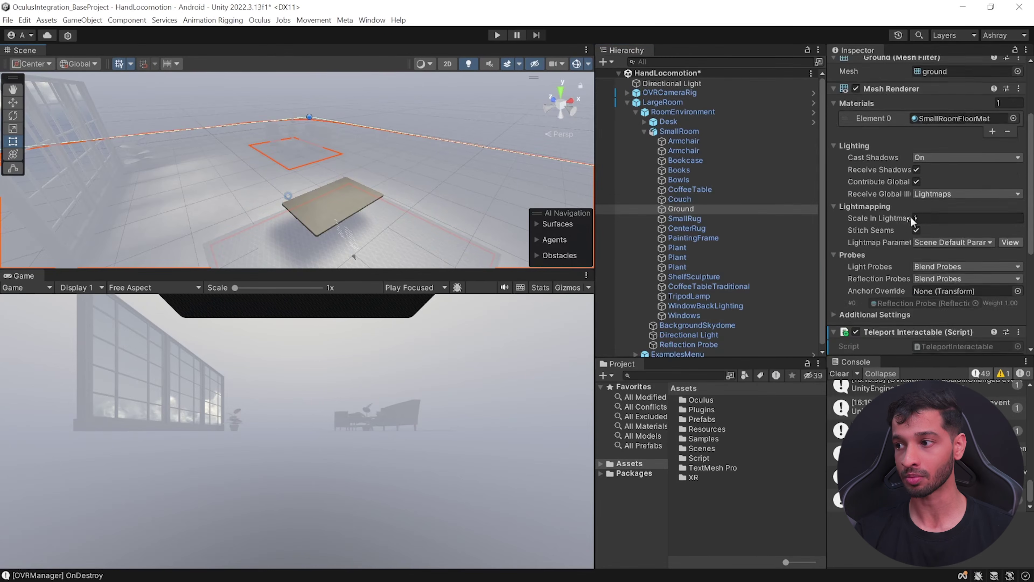
scroll(944, 208, down, 3)
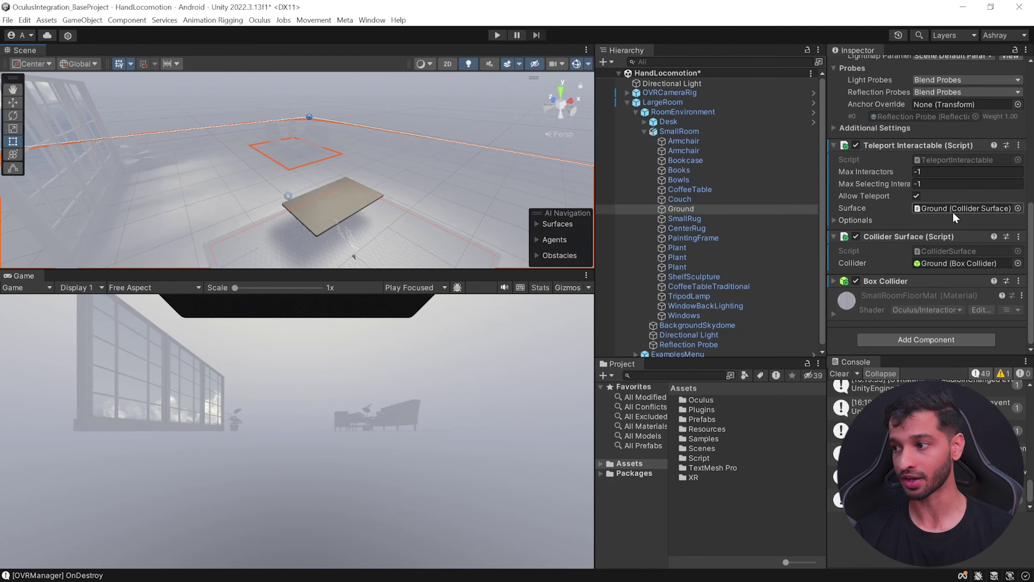
click(916, 338)
text(reticle da)
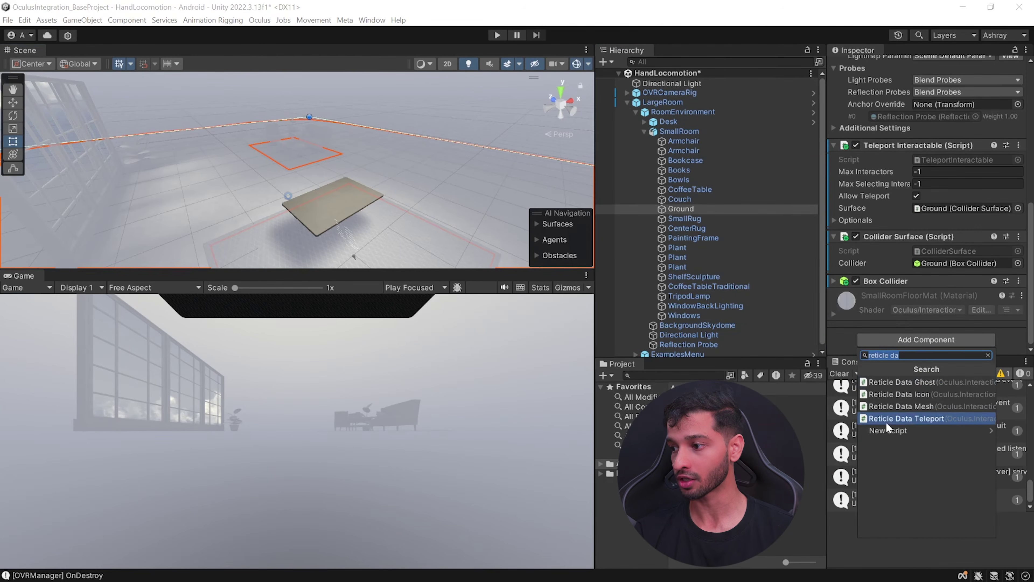
click(923, 423)
scroll(924, 314, down, 2)
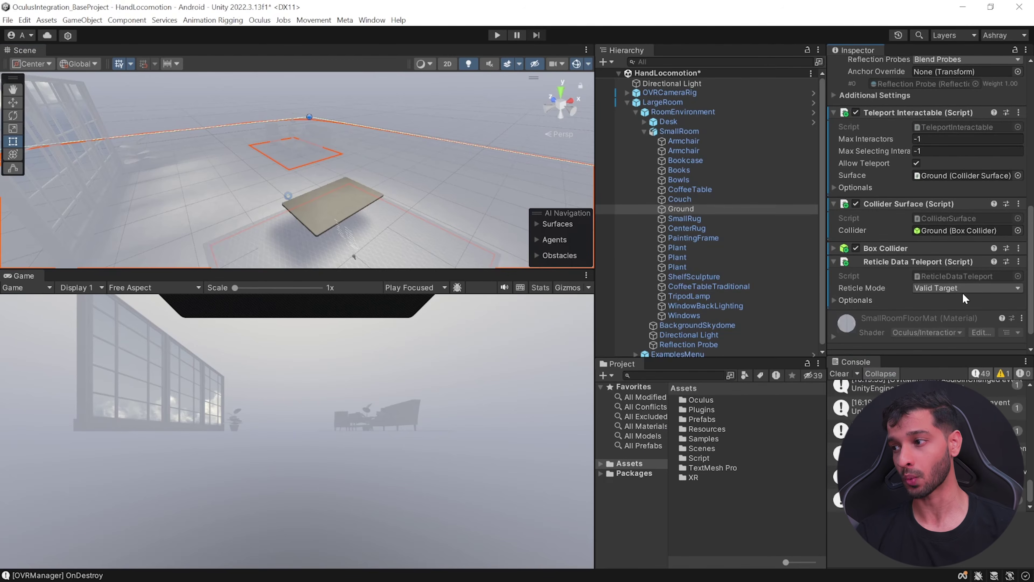
- Save the HandLocomotion scene and run it in Play mode to test the teleport reticle
key(ctrl+s)
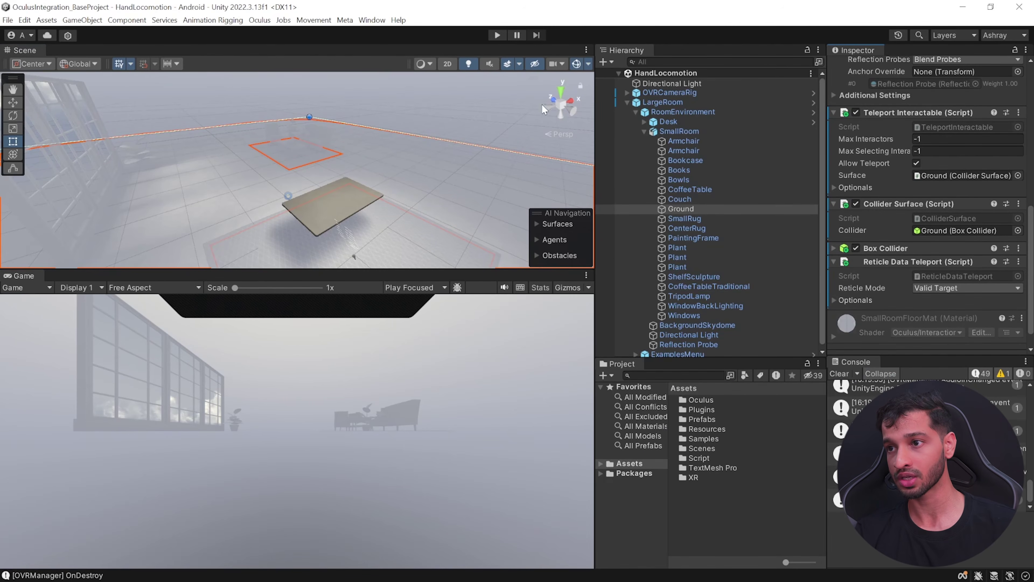
click(497, 34)
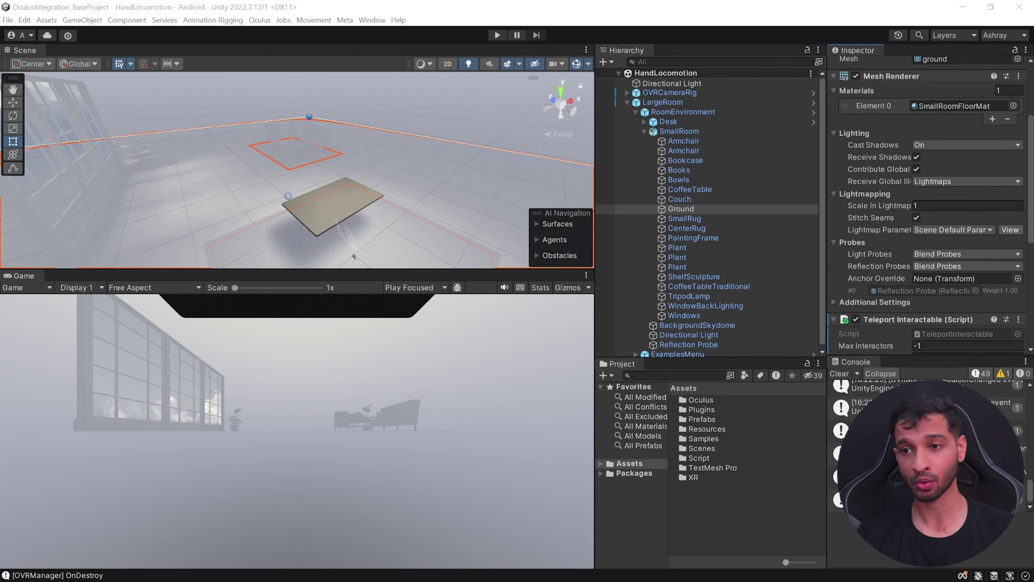
- Select the SmallRug object and add a Teleport Interactable component to it
click(294, 155)
click(281, 160)
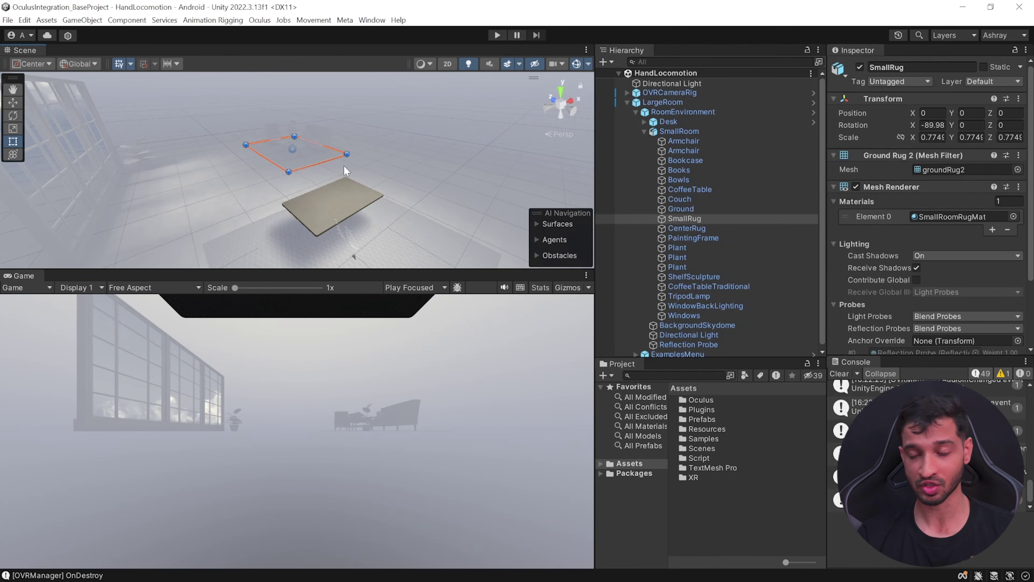
scroll(977, 170, down, 3)
click(907, 338)
text(tele)
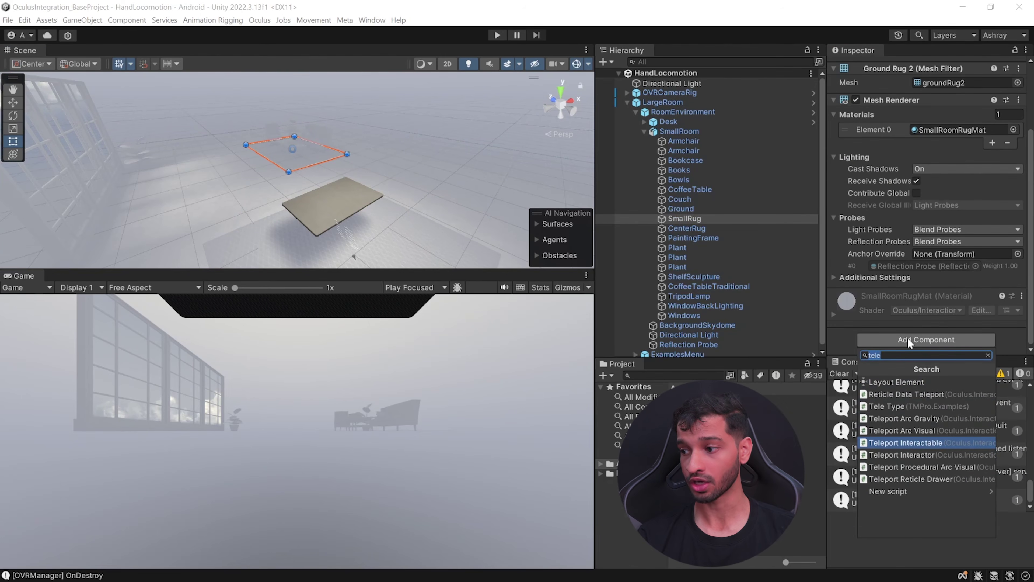
key(Return)
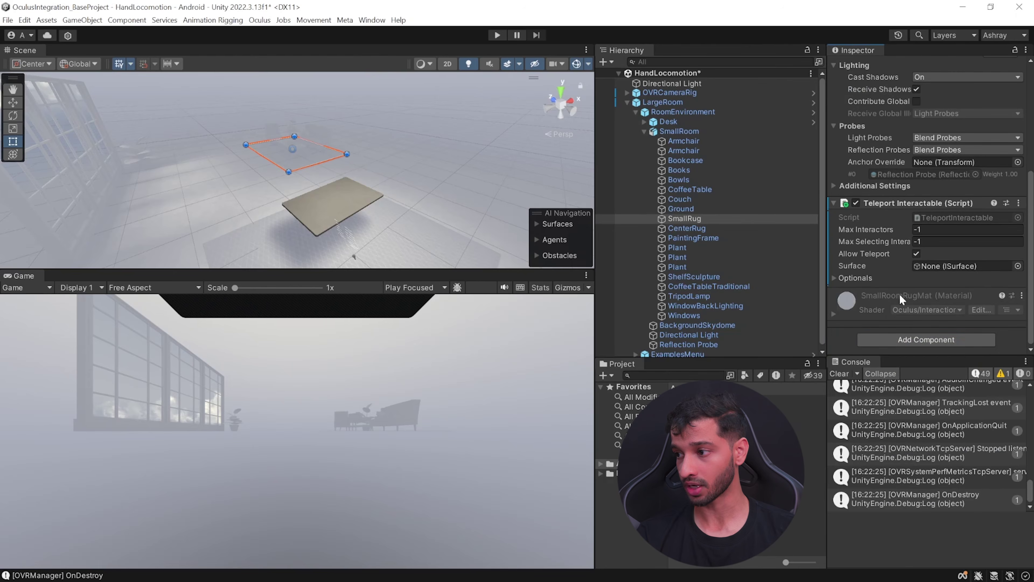
- Add Collider Surface and Box Collider components to SmallRug and set the Box Collider as the Collider Surface's Collider
click(914, 338)
text(c)
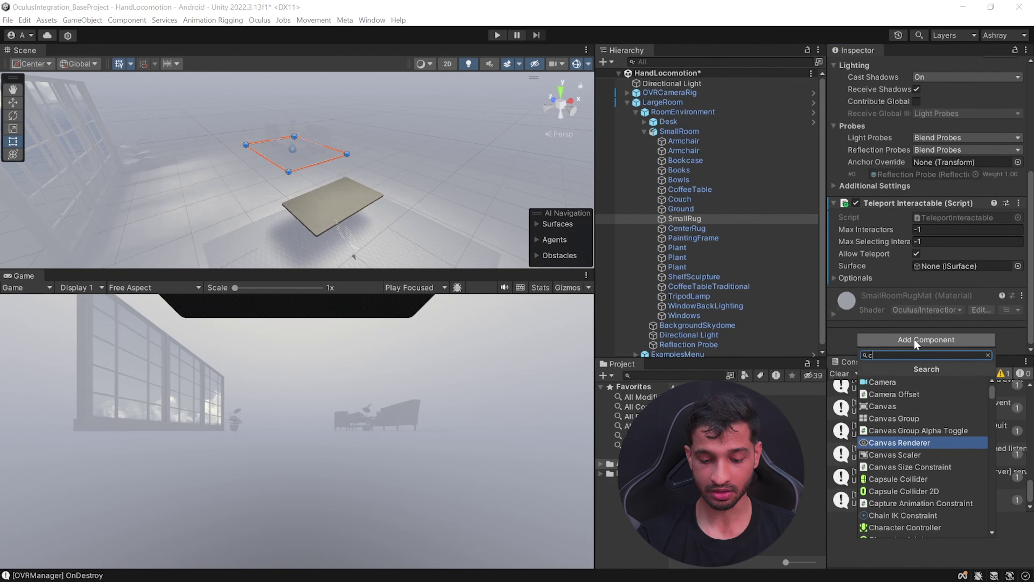
text(oll)
key(Down)
key(Down)
key(Down)
key(Return)
scroll(911, 296, down, 3)
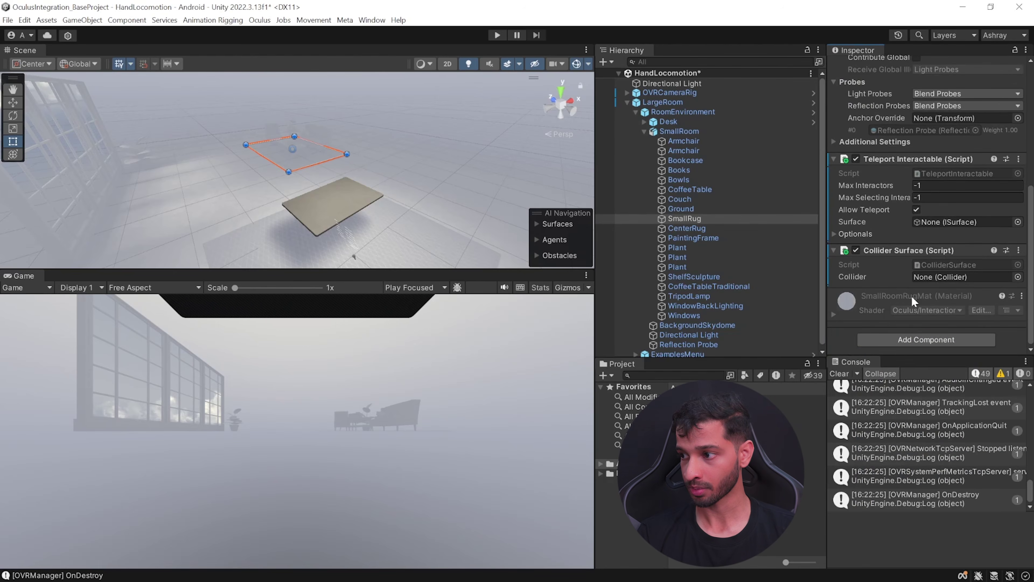
click(913, 340)
click(892, 393)
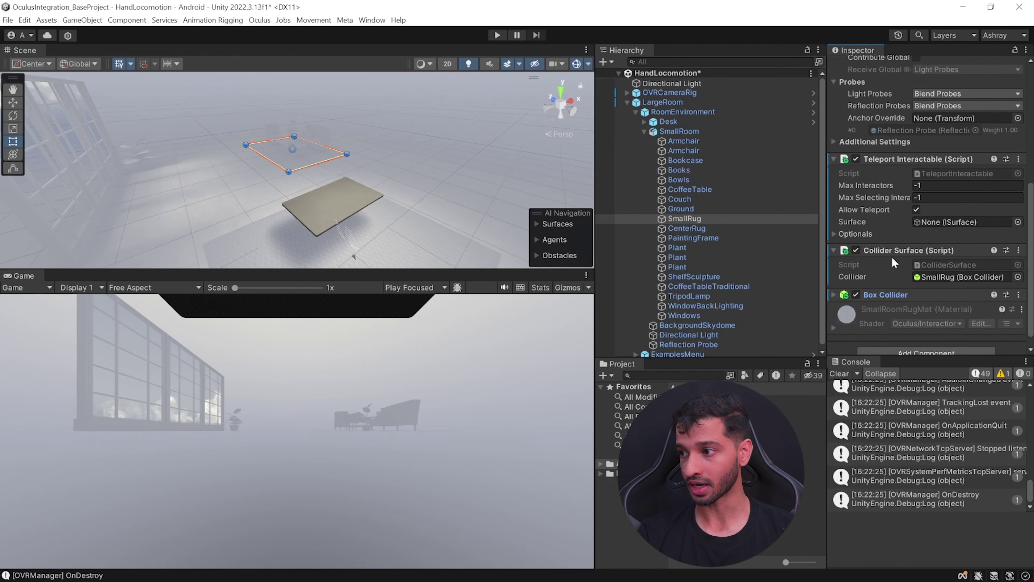
- Set SmallRug's Collider Surface as the Teleport Interactable's Surface and disable Allow Teleport
drag(880, 249, 939, 223)
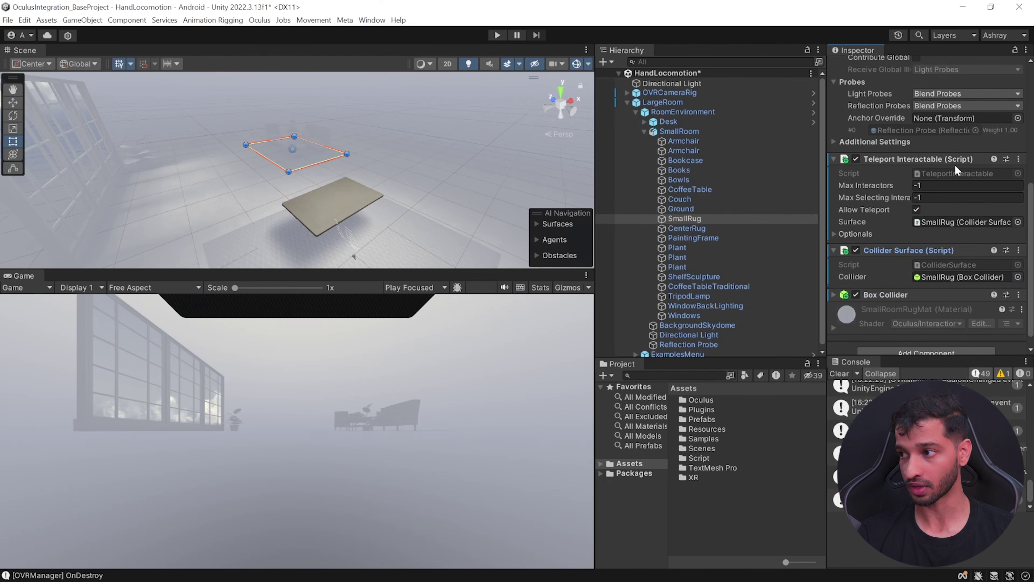
click(917, 209)
scroll(948, 208, down, 1)
- Add a Reticle Data Teleport component to SmallRug and set its Reticle Mode to Invalid Target
click(933, 339)
text(reticle da)
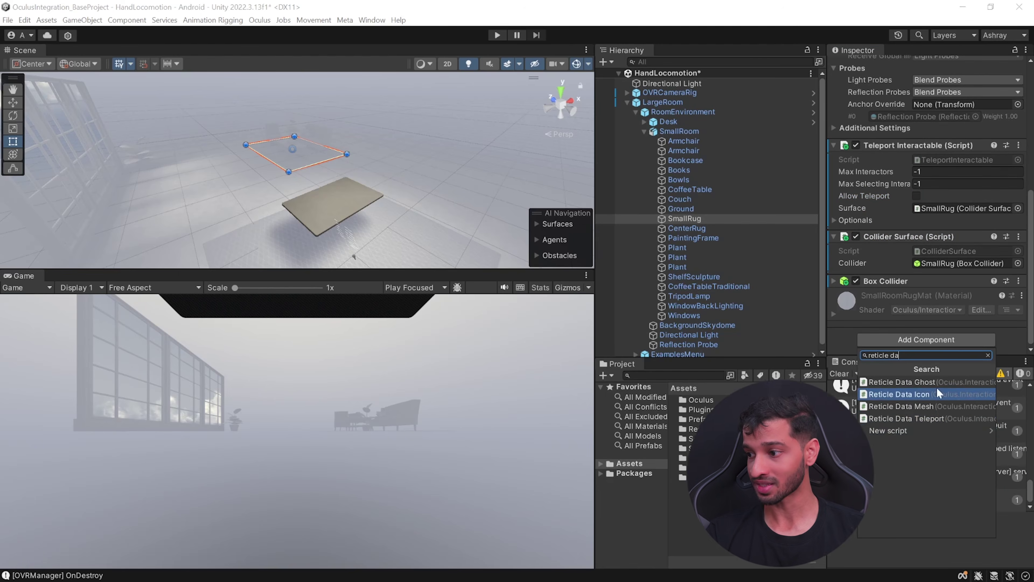
click(934, 418)
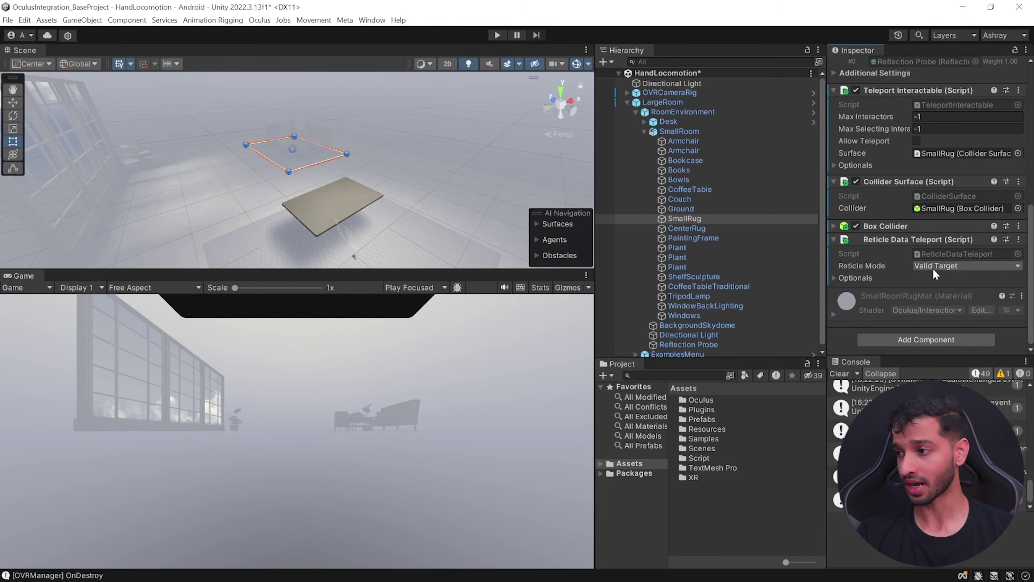
click(947, 305)
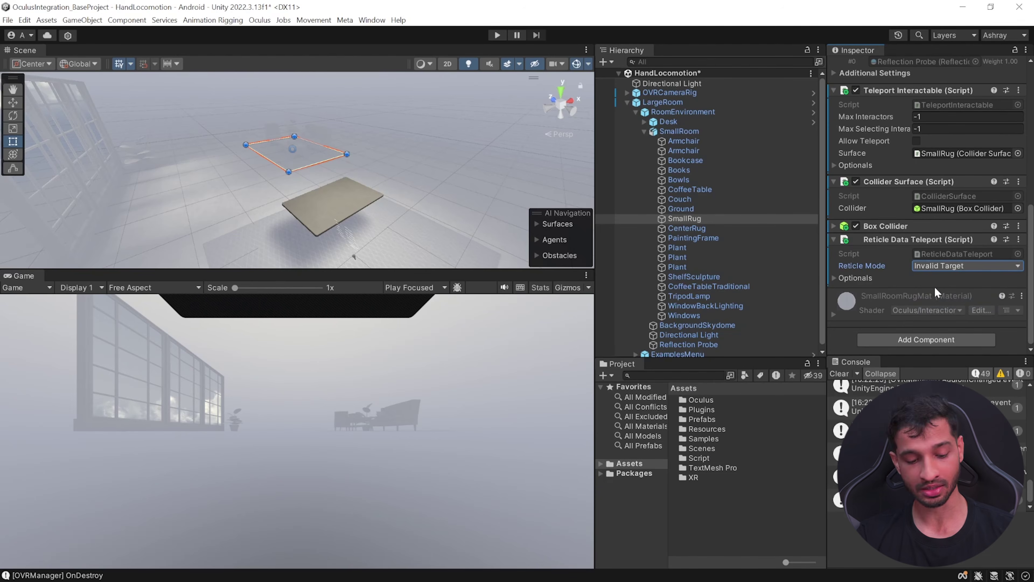
- Save the scene and run it in Play mode to test the rug as an invalid teleport area
key(ctrl+s)
click(497, 35)
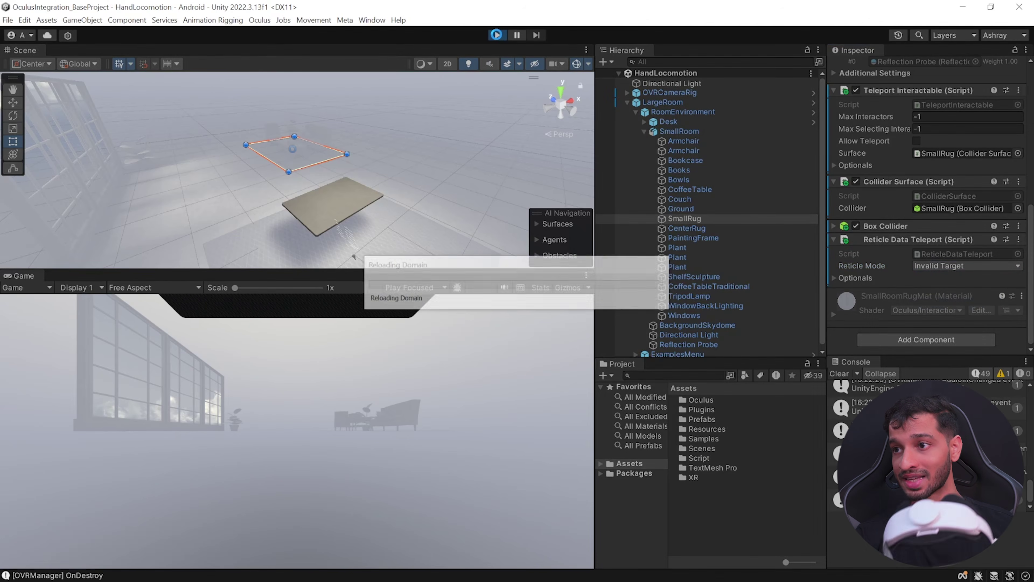